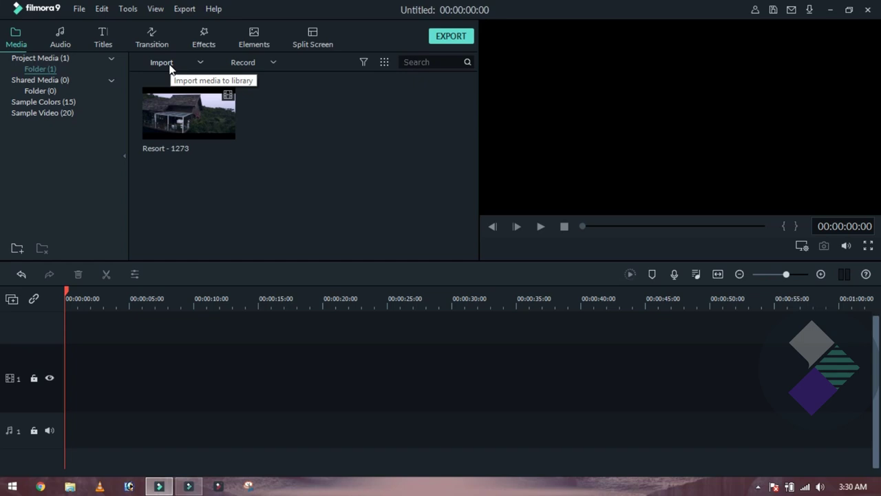
- Add the Lower Third 6 title at the start of video track 1
left_click(146, 40)
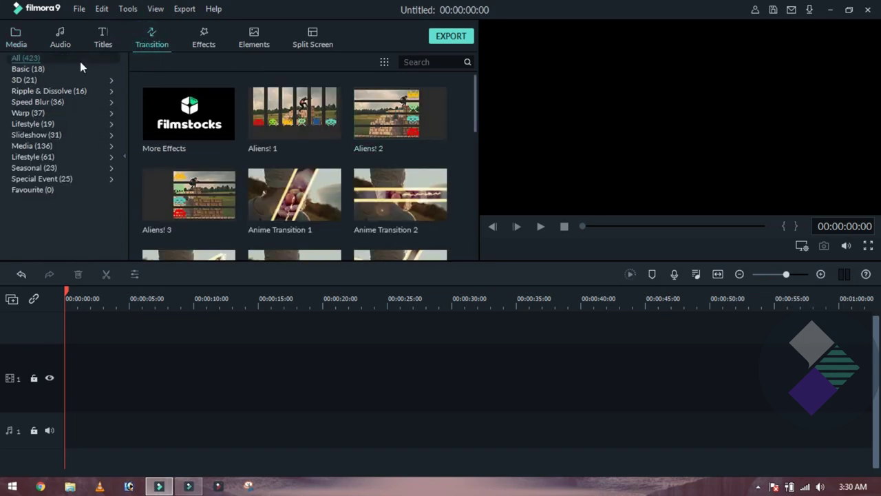
left_click(103, 38)
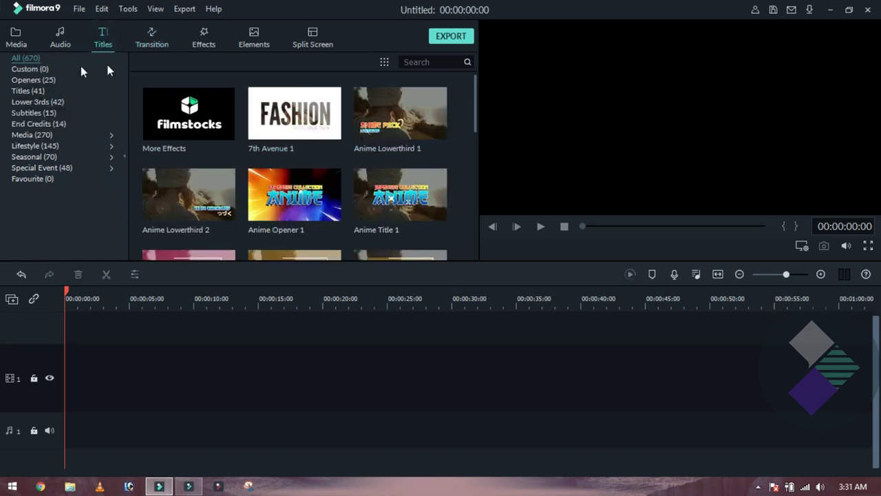
left_click(28, 103)
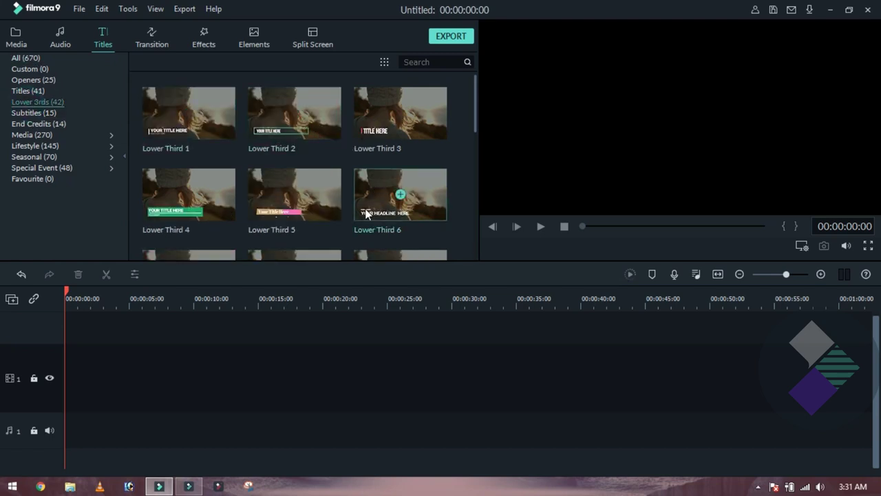
left_click_drag(96, 402, 60, 373)
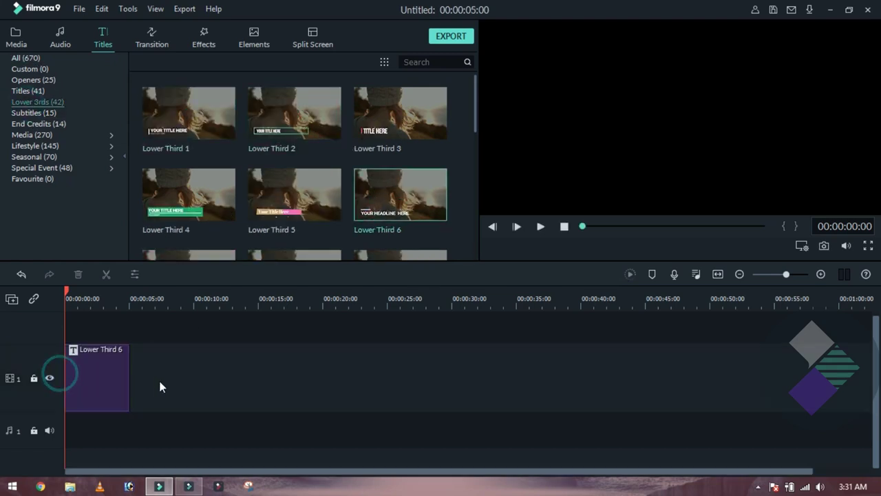
left_click_drag(80, 302, 179, 300)
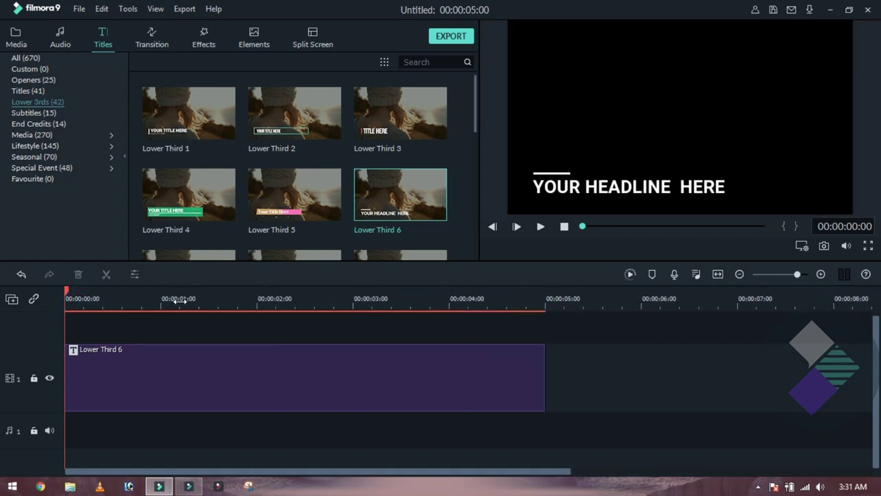
- In the title's advanced text editor, delete the preset headline and line elements and add a new text box
left_click(238, 394)
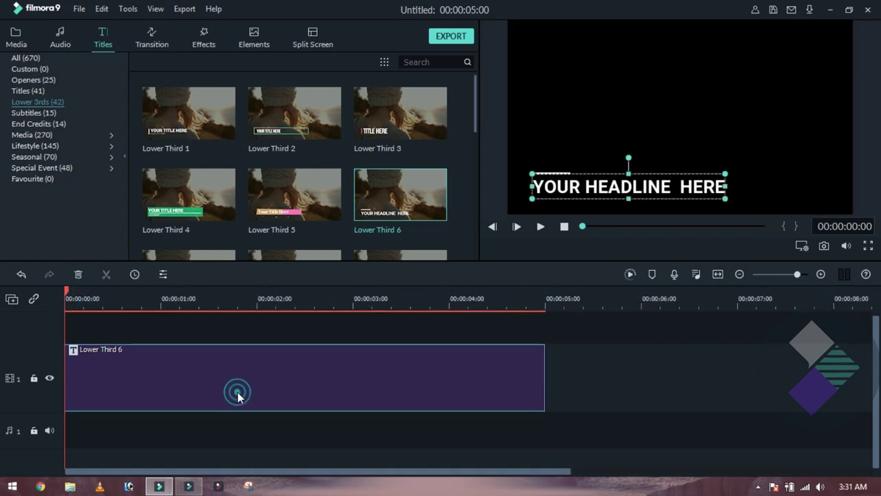
double_click(316, 366)
right_click(335, 258)
left_click(335, 251)
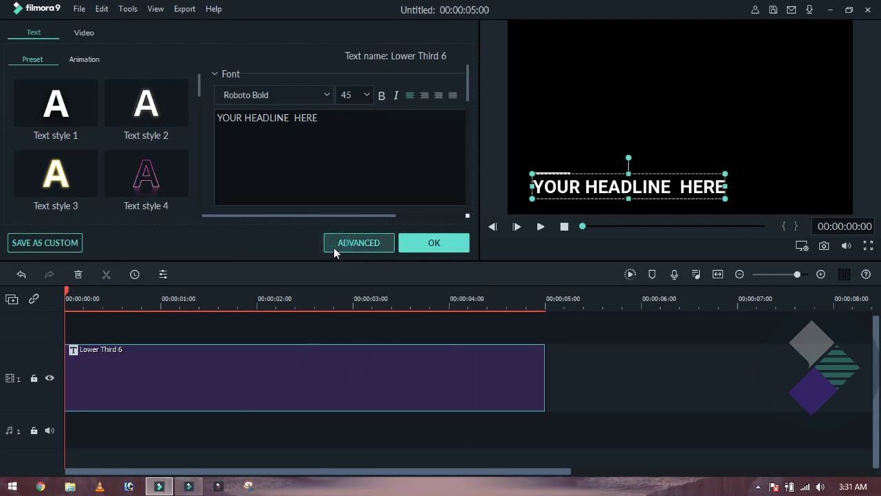
left_click(379, 242)
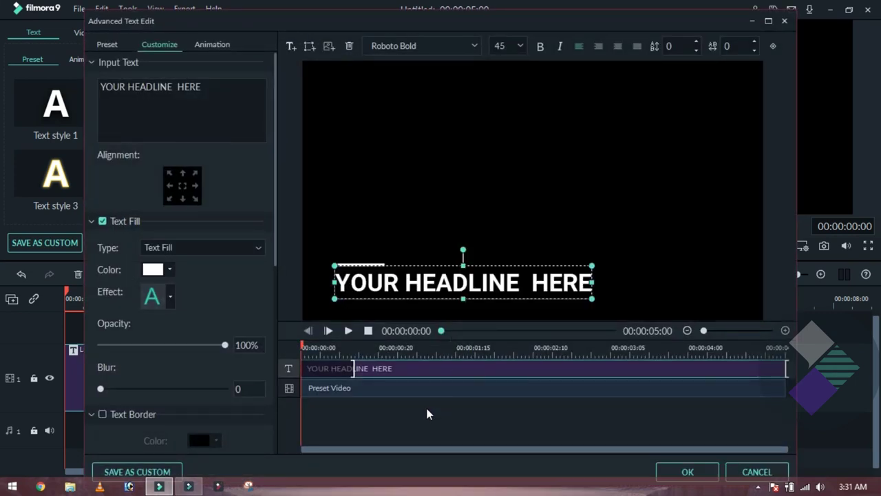
left_click(427, 409)
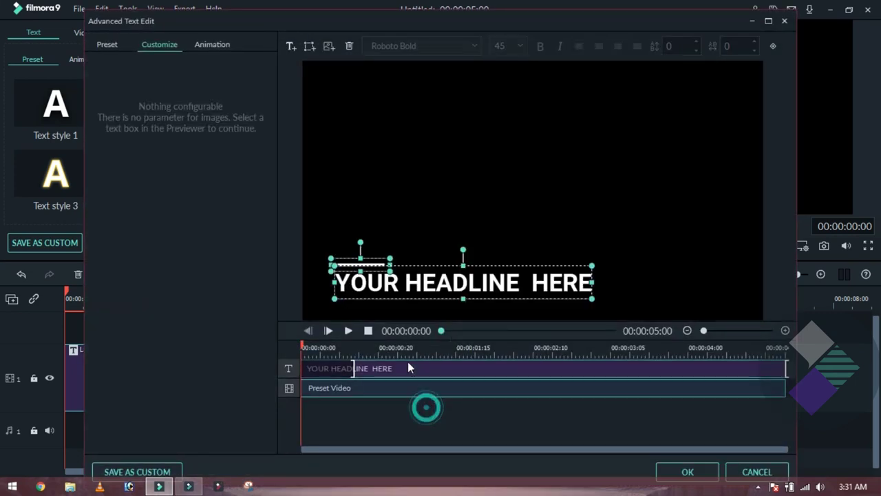
left_click(348, 44)
left_click(290, 47)
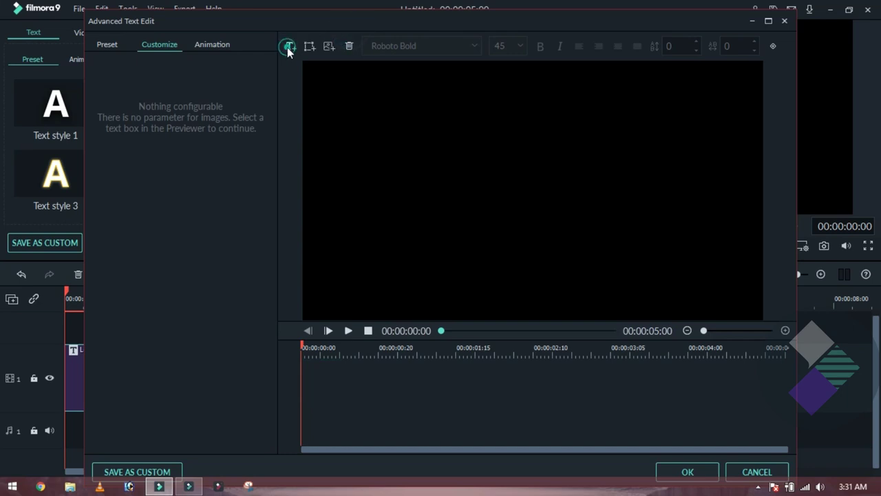
- Replace the new text box's placeholder with "FILMORA HINDI"
left_click(182, 95)
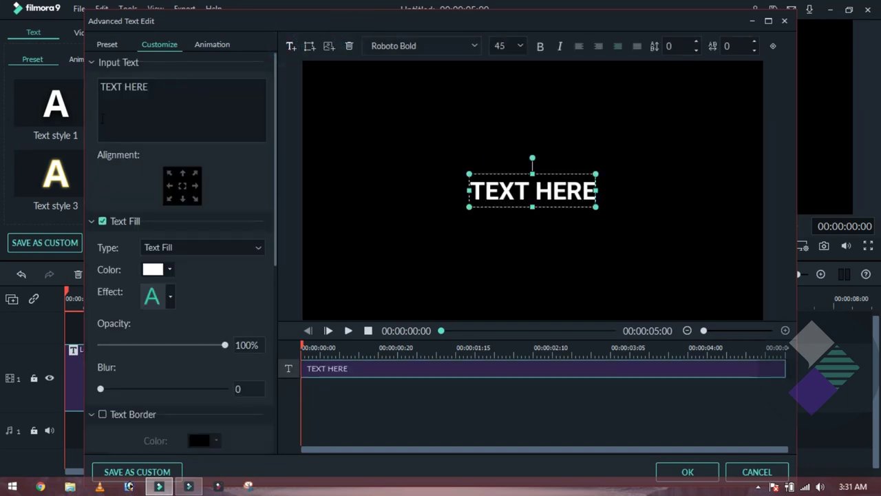
left_click_drag(157, 87, 95, 86)
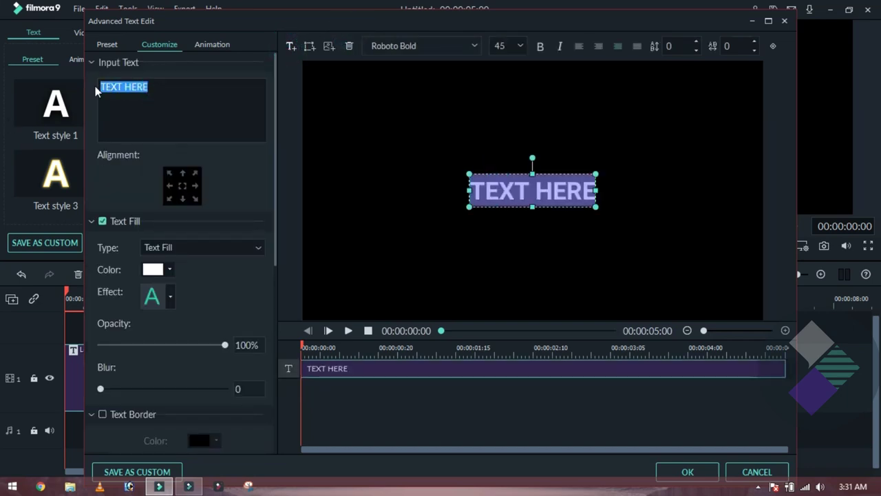
type("FILM")
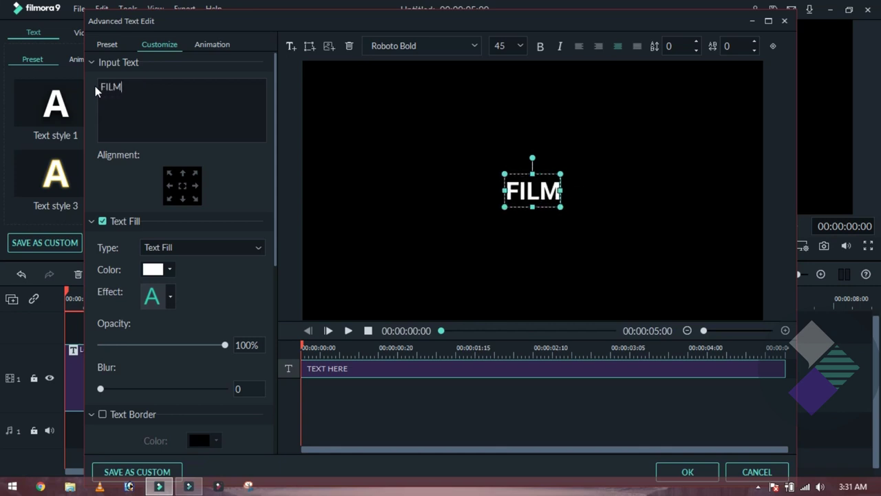
type("ORA HINDI")
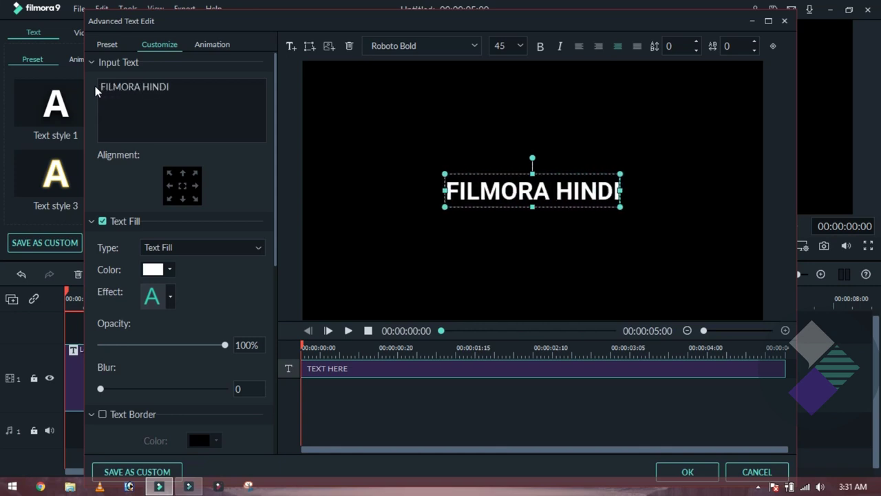
- Set the text's font size to 64 and its character spacing to 5, and apply the title edits
left_click(521, 46)
scroll(525, 73, "down", 2)
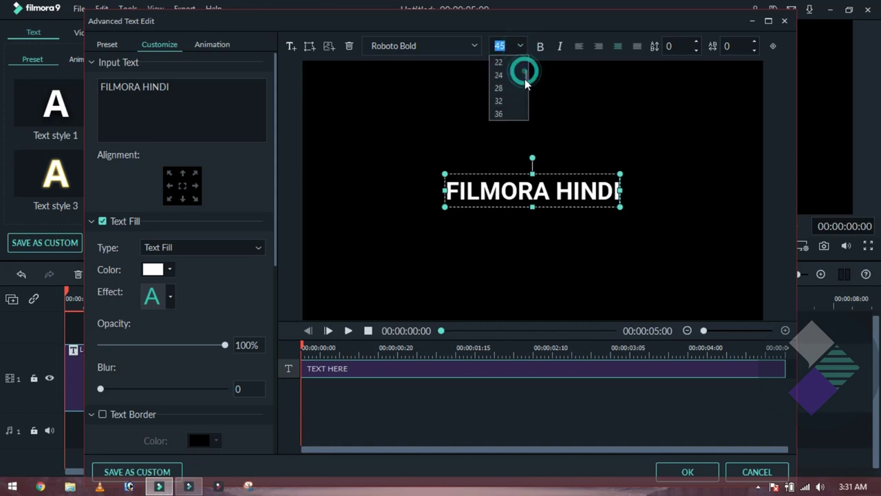
left_click(526, 87)
left_click(566, 169)
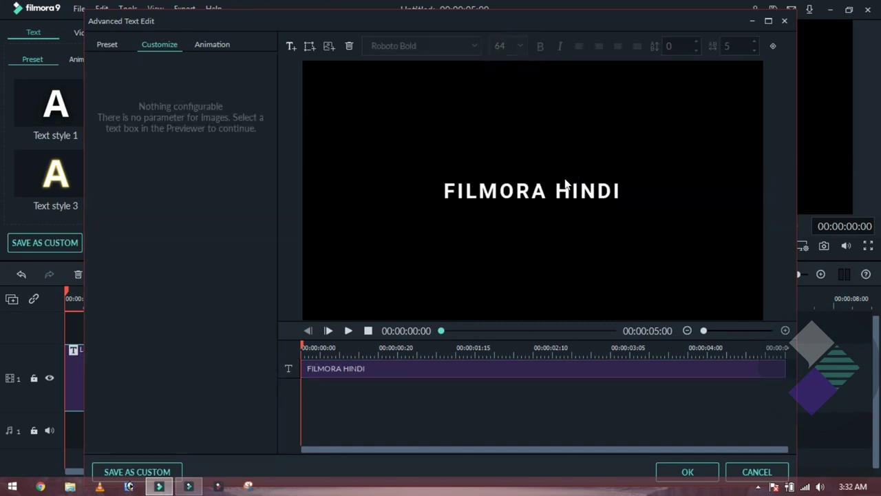
left_click_drag(565, 184, 561, 177)
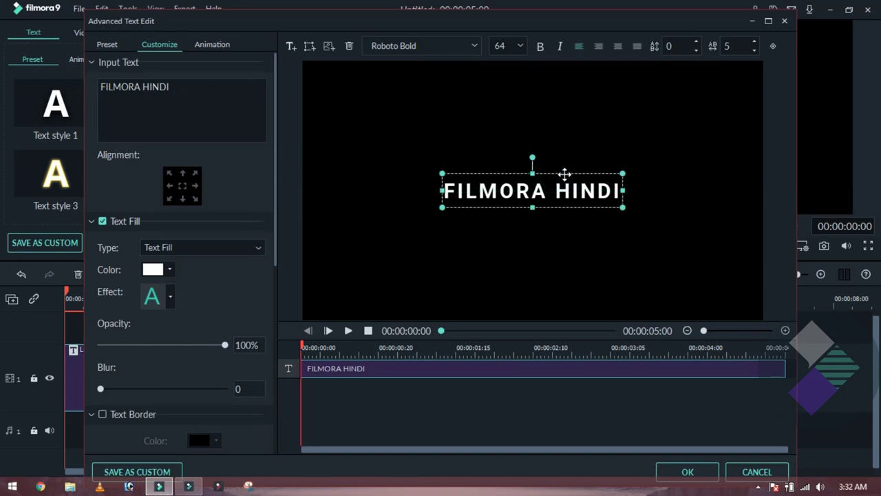
left_click(686, 471)
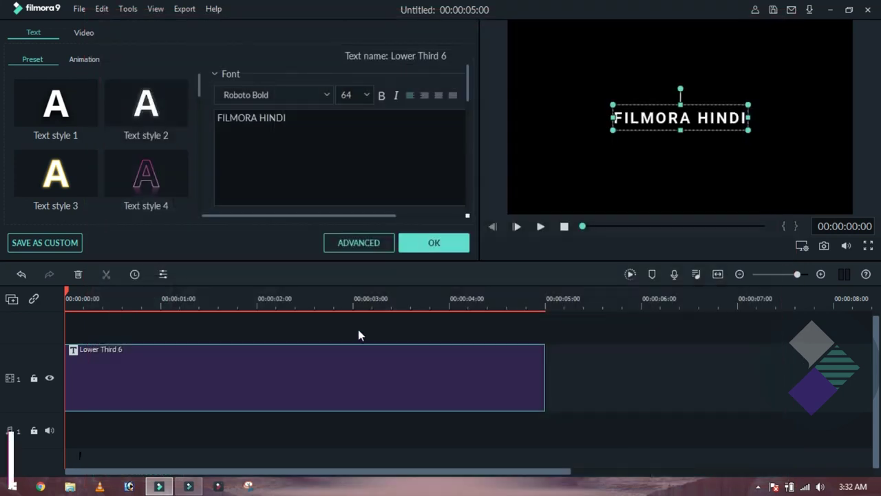
left_click(411, 251)
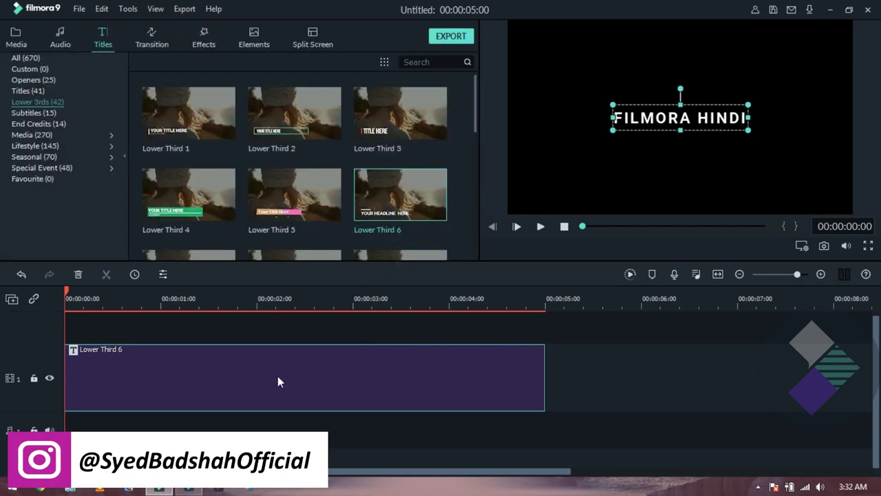
- Copy the title clip and paste the duplicate just after the original on video track 1
right_click(272, 371)
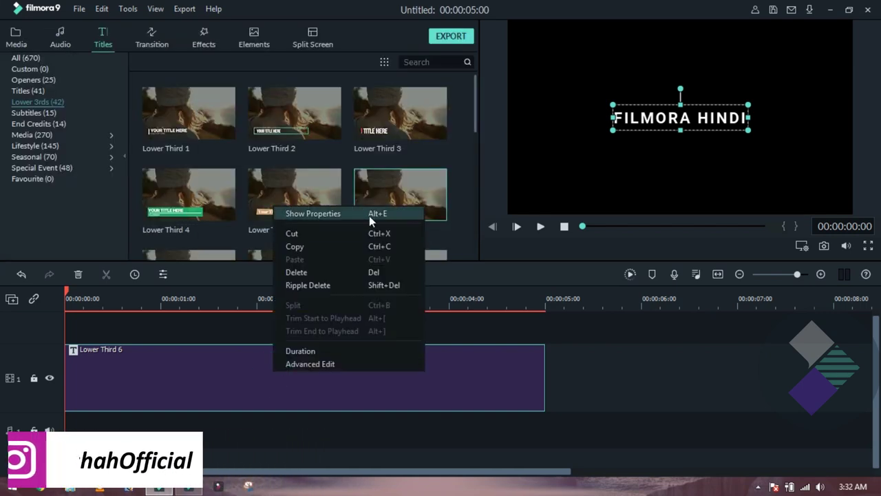
left_click(344, 246)
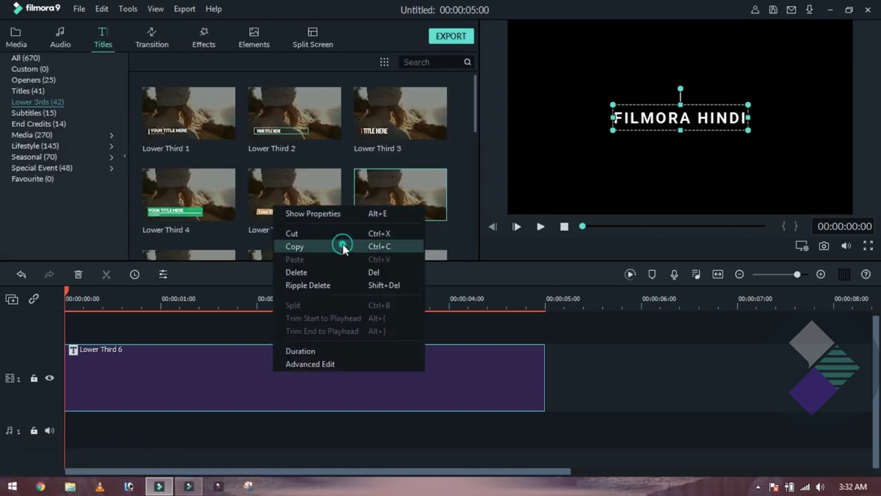
left_click(561, 301)
key("ctrl+v")
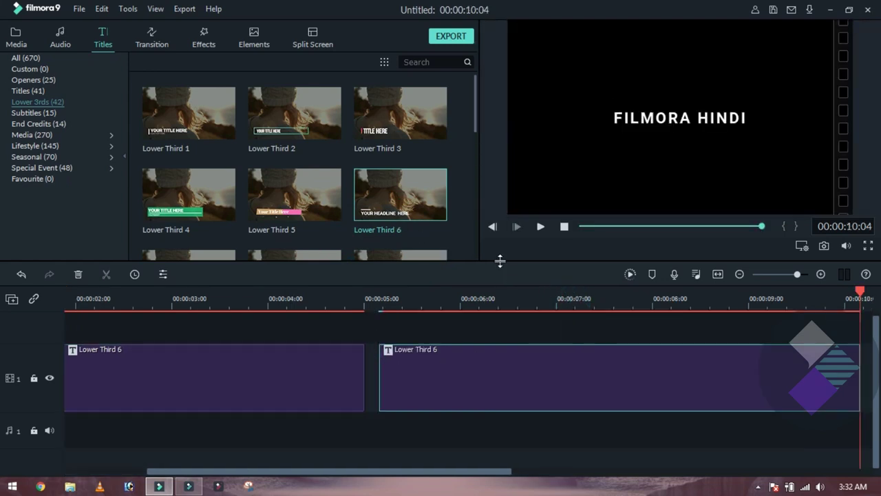
- Move the duplicate title to the start of video track 2, directly above the original clip
left_click_drag(500, 263, 499, 222)
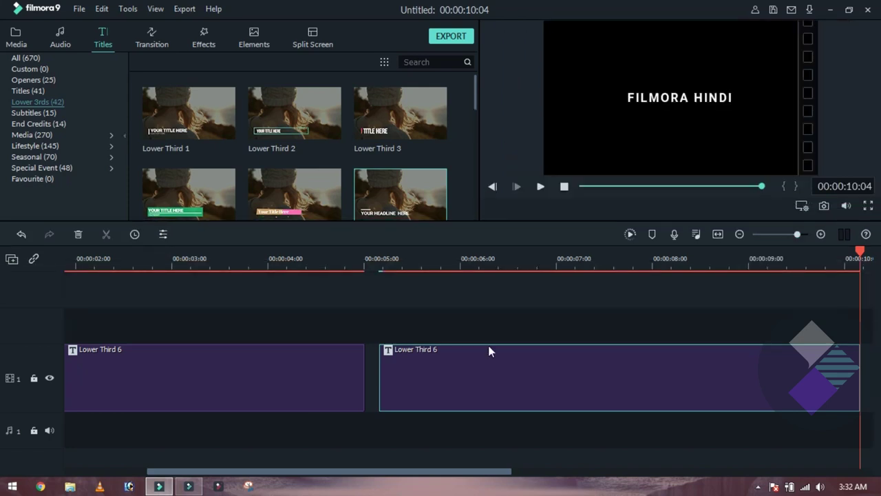
left_click_drag(478, 361, 31, 308)
left_click(158, 391)
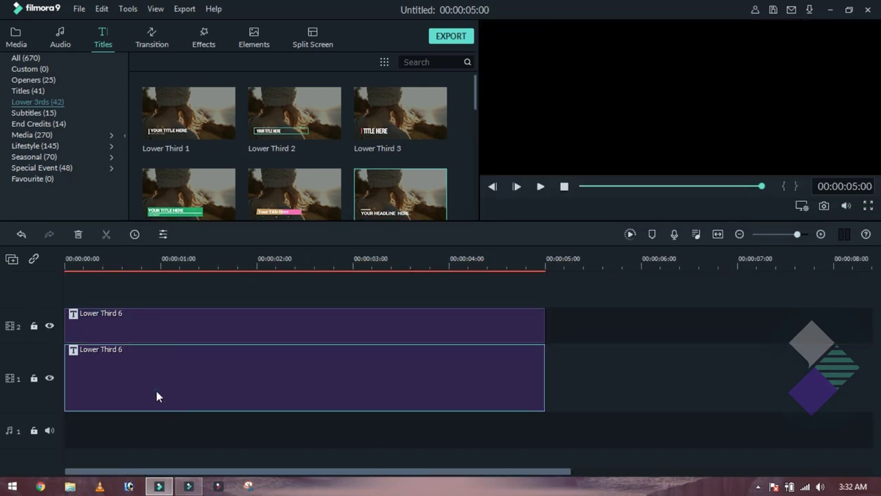
- Play the beginning of the two stacked title clips in the preview
left_click(140, 336)
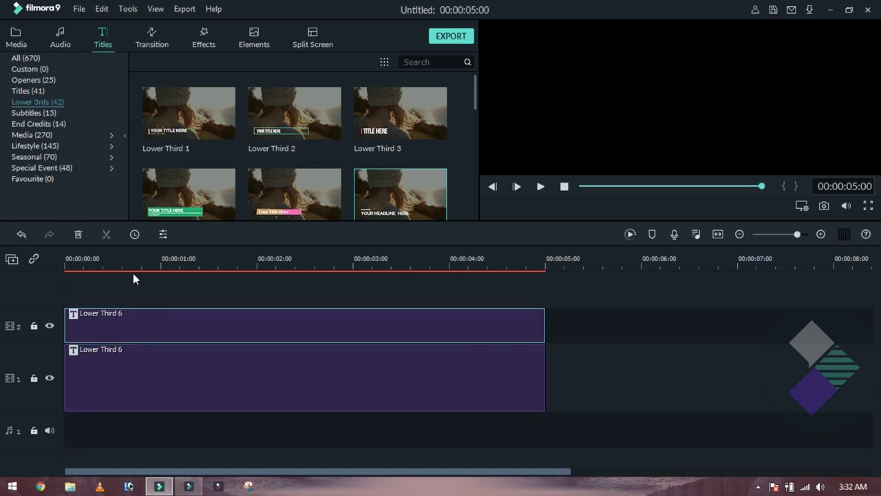
left_click(184, 383)
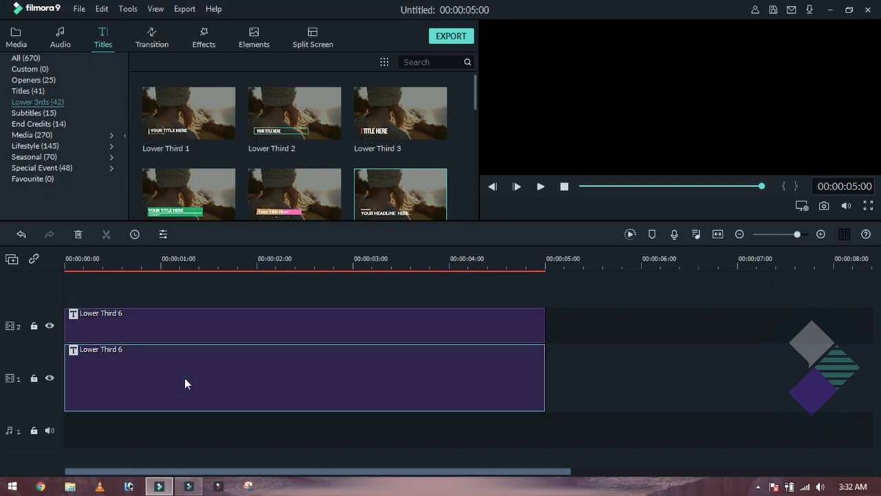
key("space")
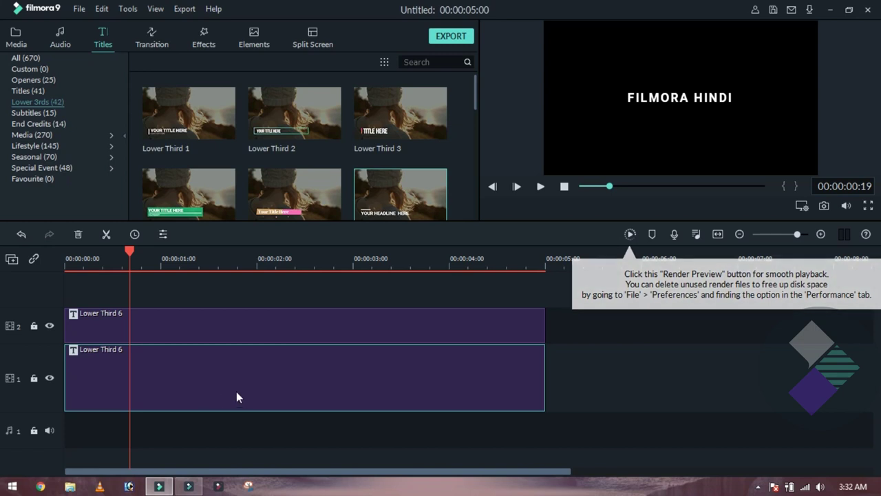
- Set the text color of the title on video track 1 to black and return the playhead to the start
double_click(195, 372)
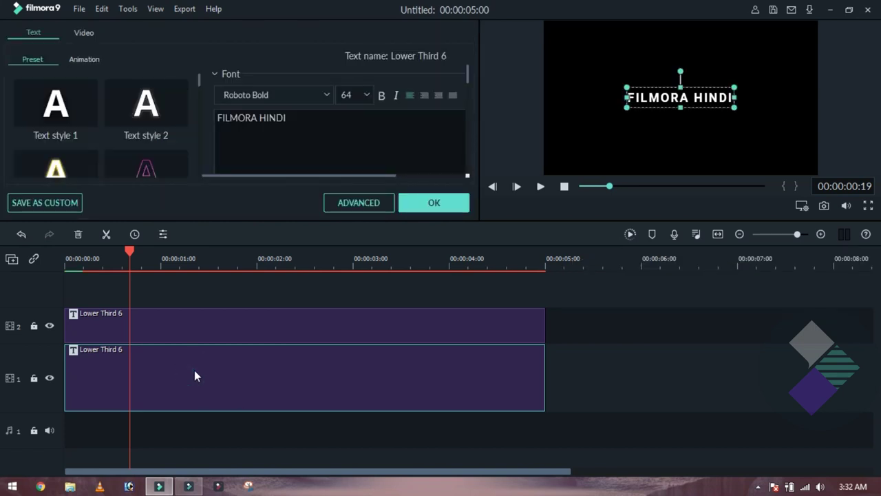
left_click_drag(468, 82, 458, 106)
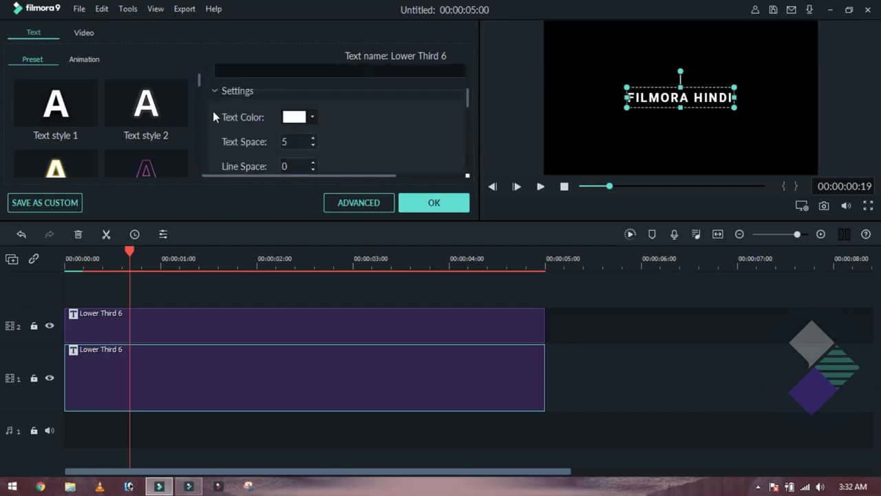
left_click(313, 117)
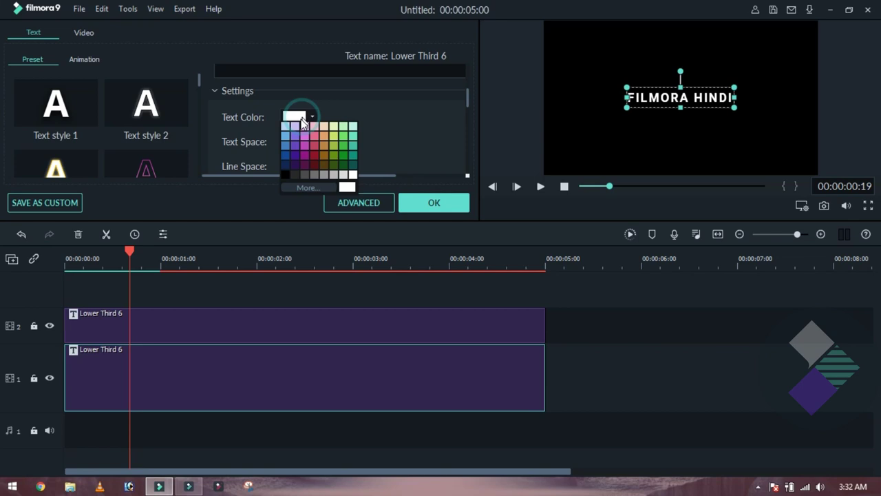
left_click(285, 175)
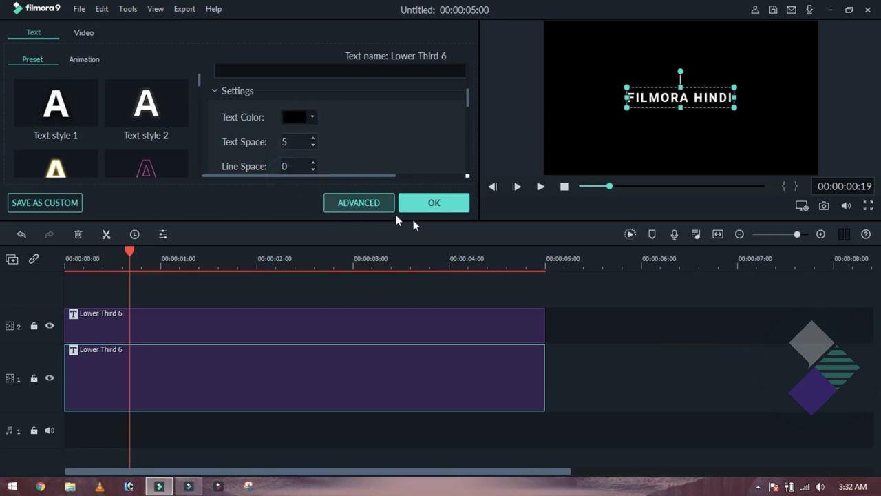
left_click(435, 202)
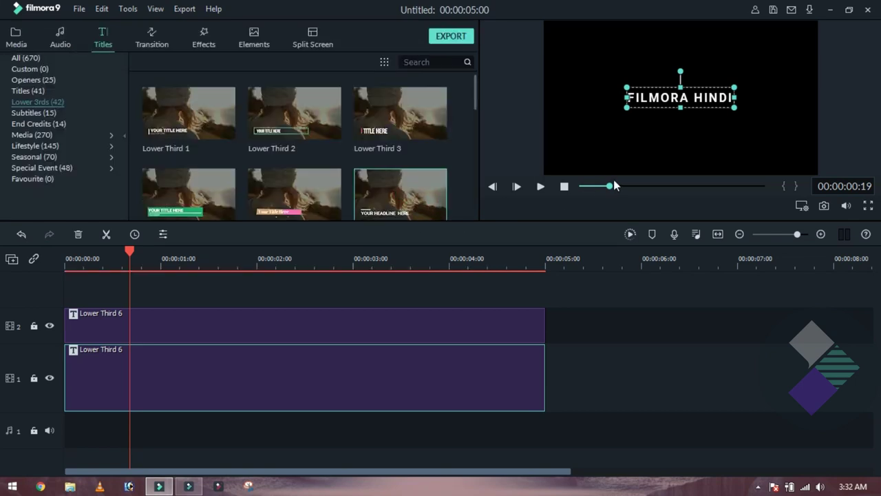
left_click_drag(609, 186, 494, 194)
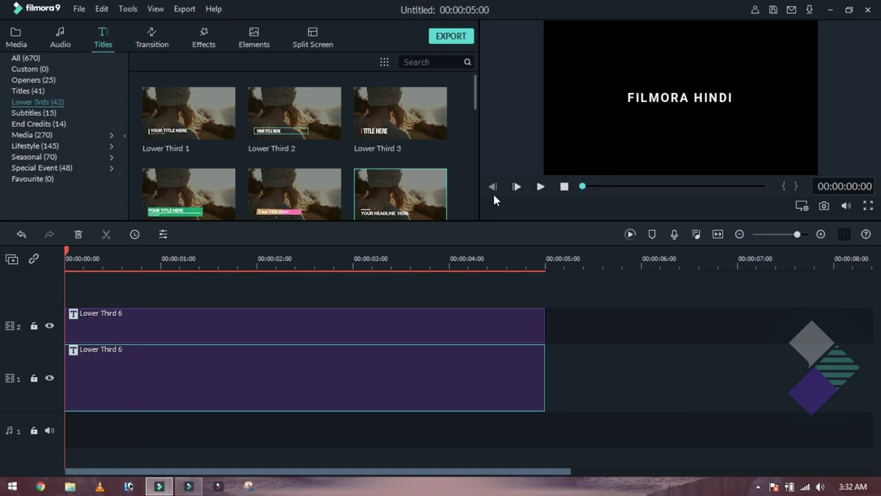
- Search the transitions for "DEPOS" and add Deposit Up to the start of the title clip on video track 2
left_click(149, 45)
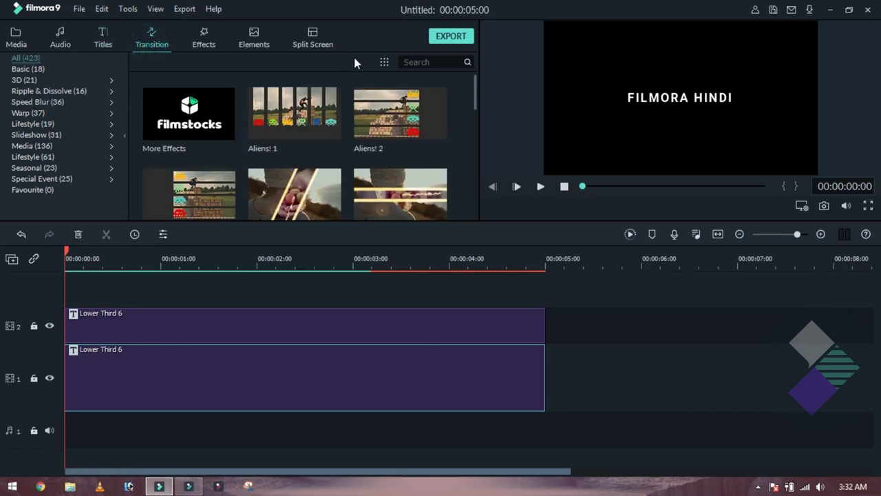
left_click(409, 62)
type("DES")
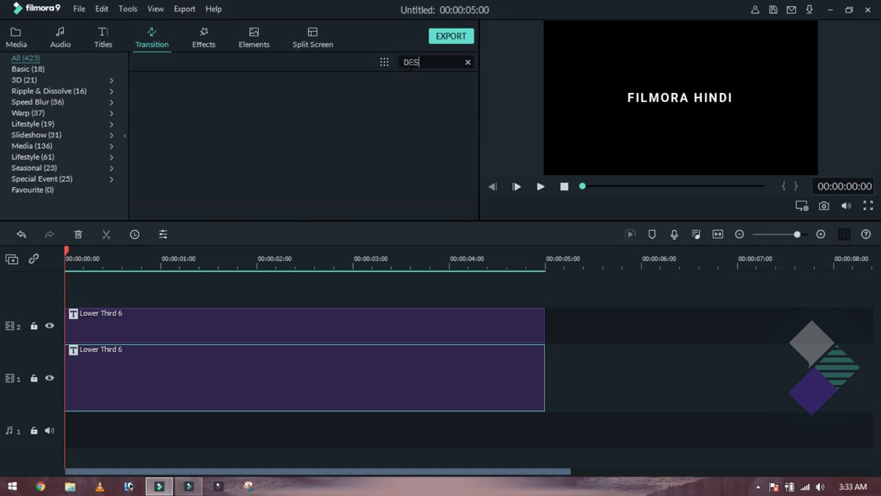
key("BackSpace")
type("POS")
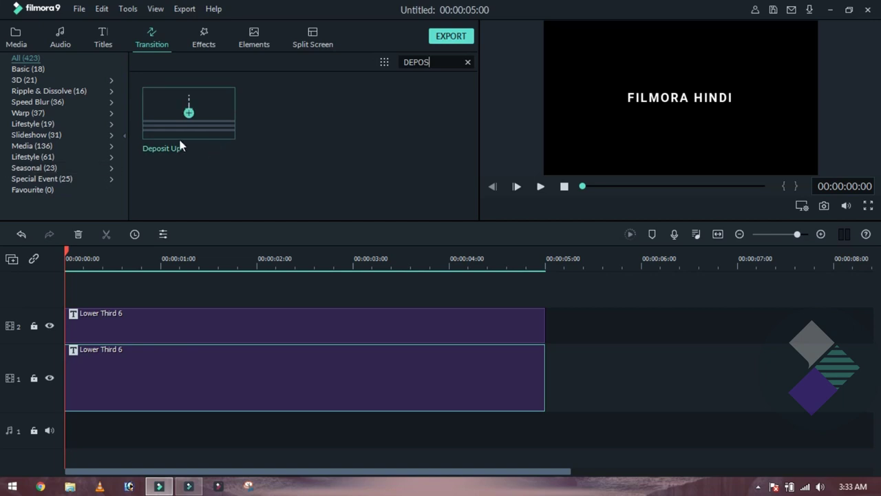
left_click(233, 130)
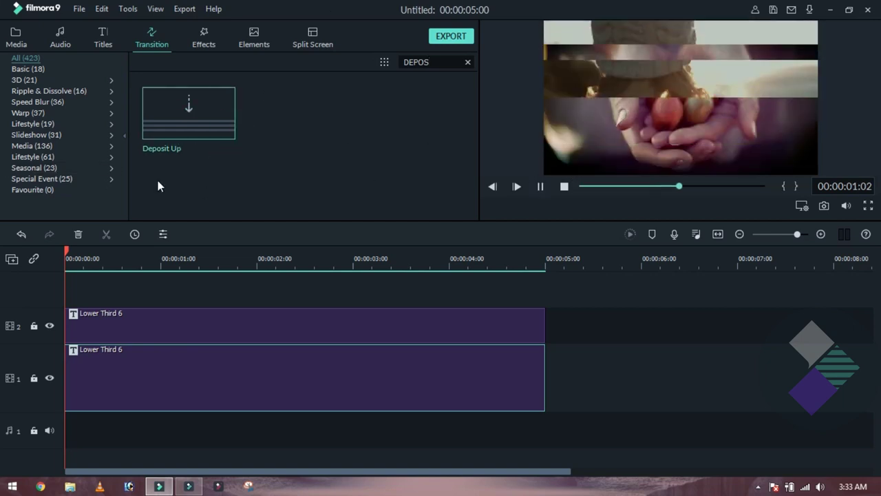
mouse_move(203, 135)
left_click_drag(206, 135, 75, 324)
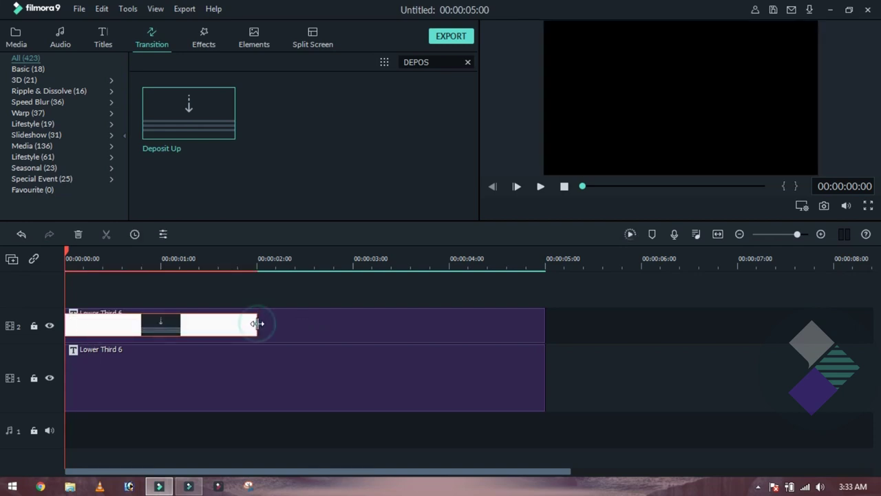
- Set the duration of the Deposit Up transition to 00:00:03:24
double_click(220, 334)
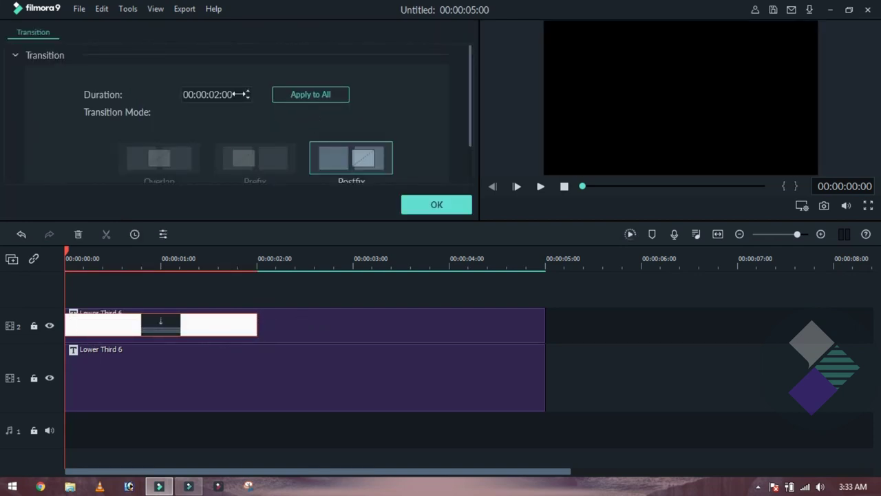
left_click(211, 95)
left_click(215, 94)
type("324")
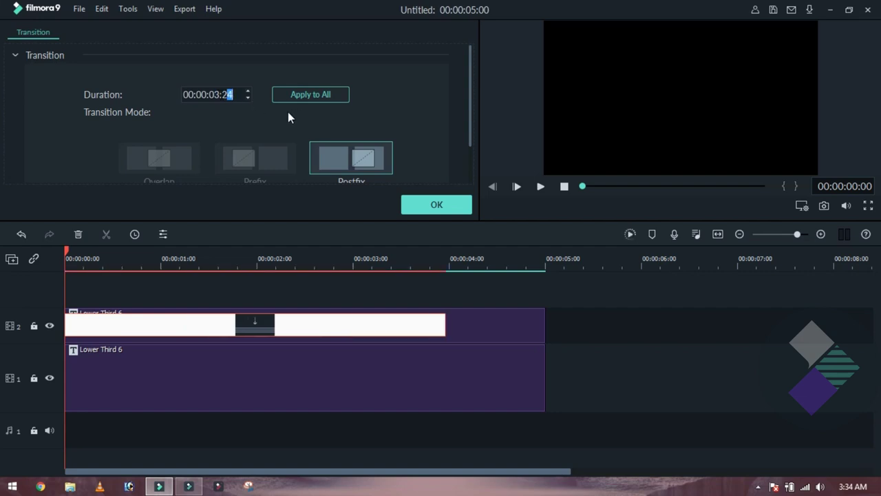
left_click(415, 210)
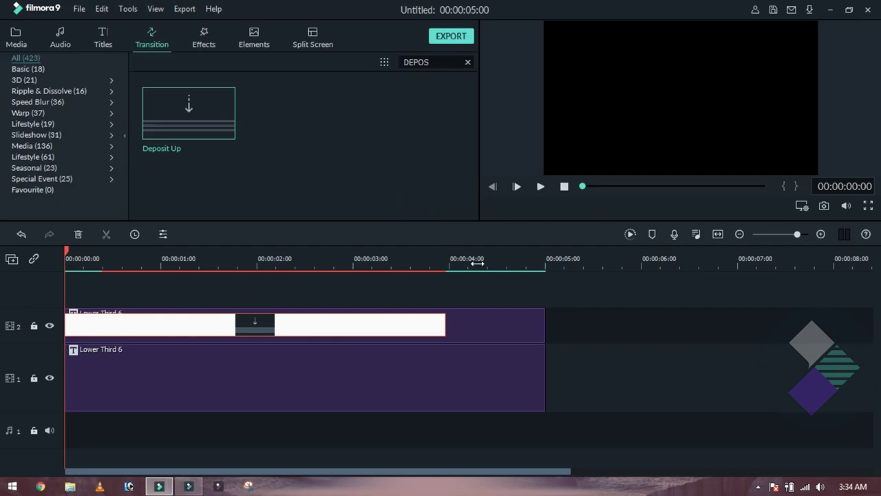
- Play the title animation from the start to review the Deposit Up transition
key("space")
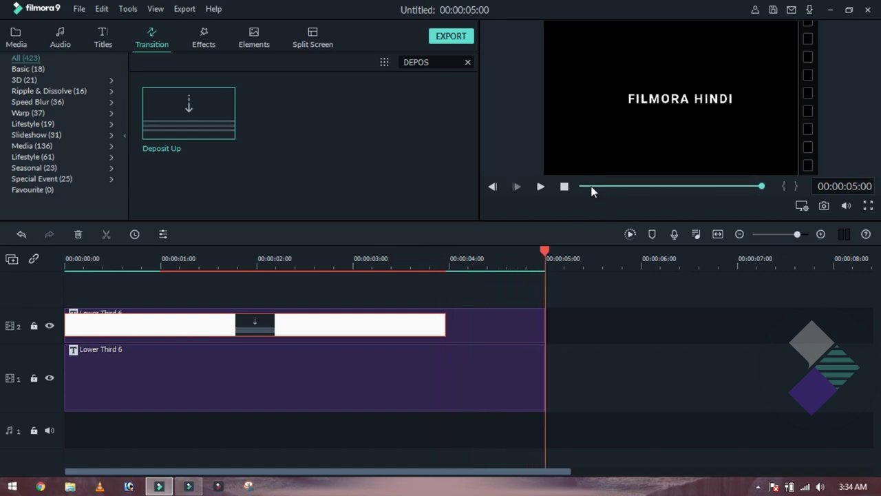
left_click(493, 187)
key("space")
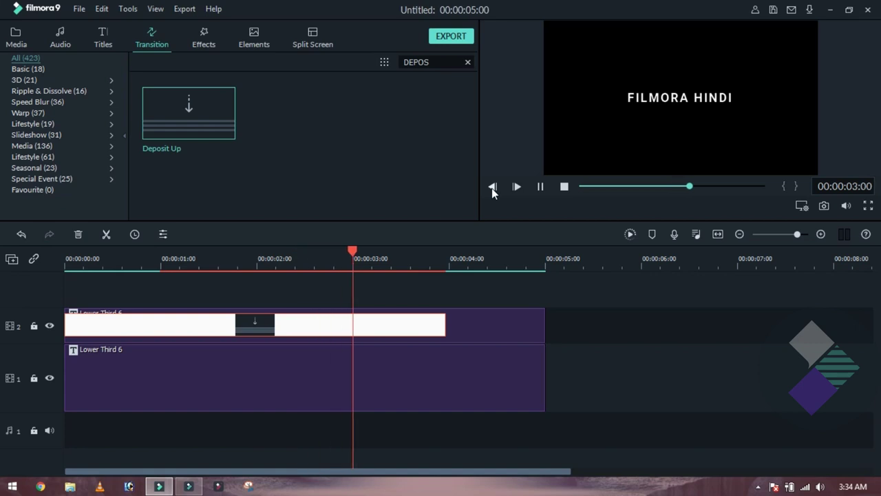
key("space")
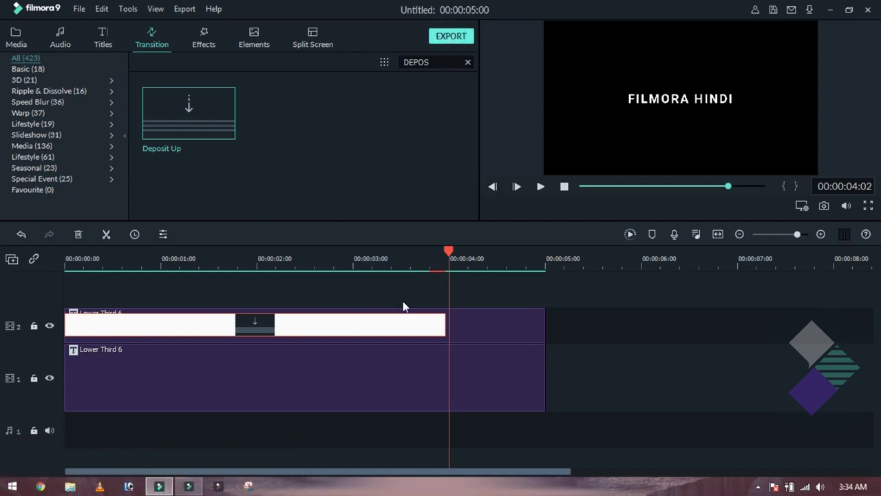
- Export the title animation as a video and preview the My Video clip in the media library
left_click(450, 36)
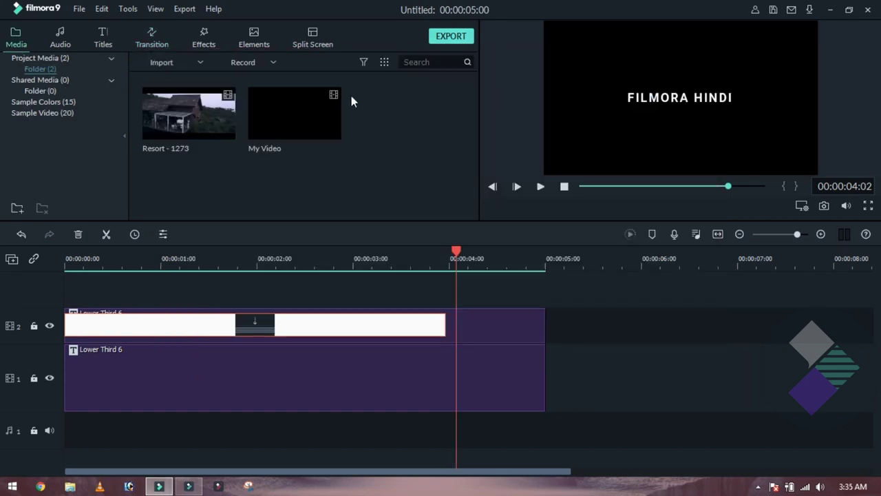
left_click(327, 117)
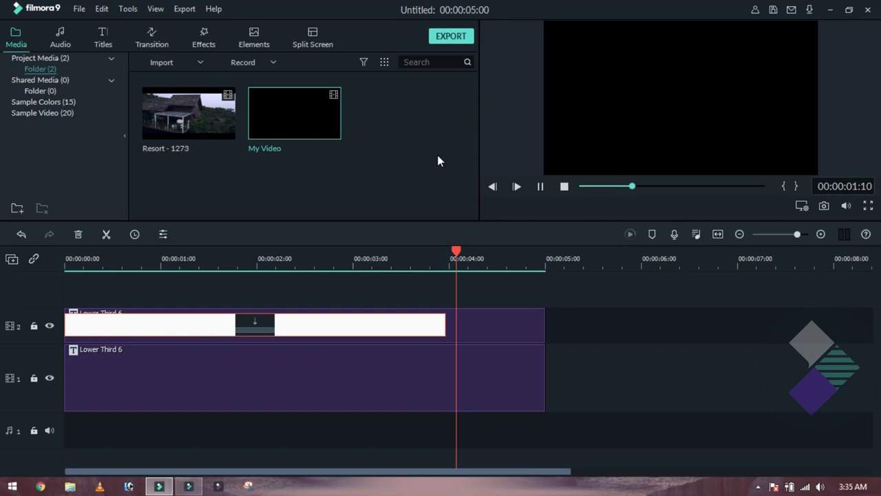
key("space")
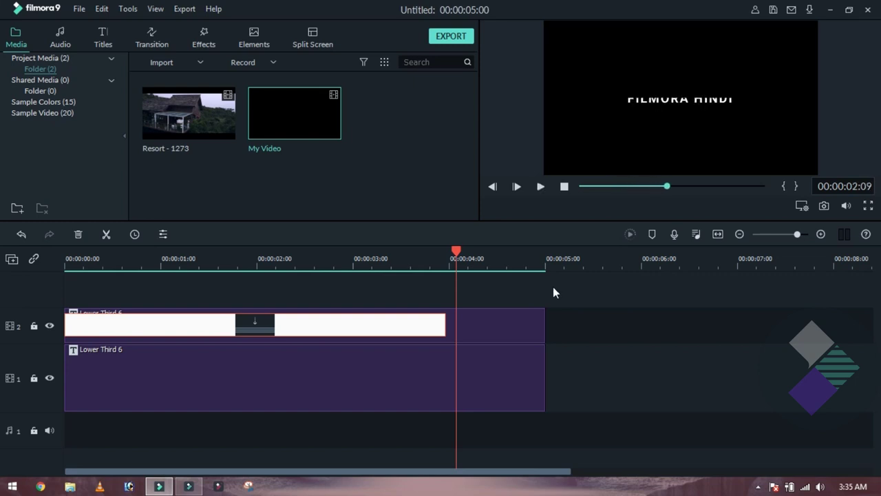
- Delete both title clips from the timeline and place Resort - 1273 at the start of video track 1, keeping the current project settings
left_click_drag(566, 318, 28, 412)
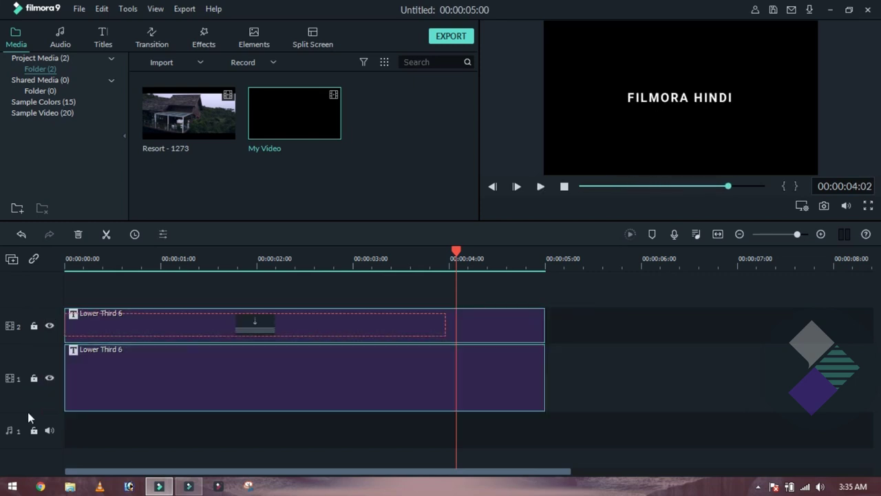
key("Delete")
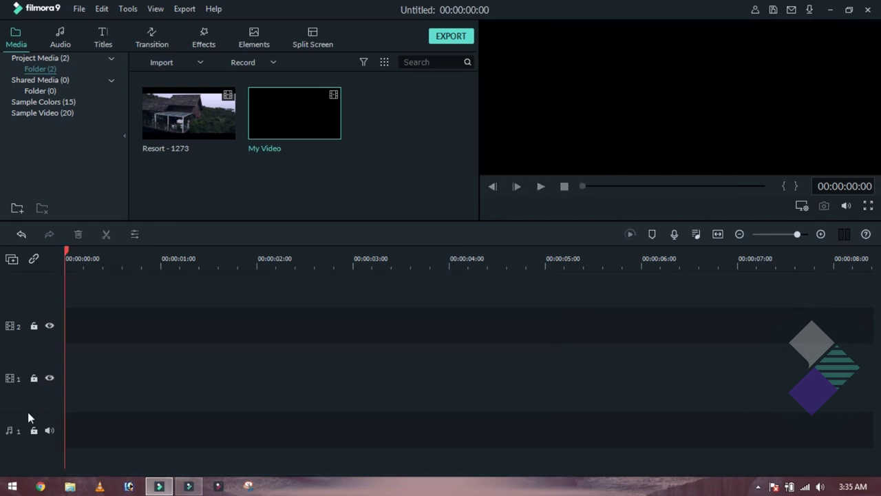
left_click(160, 127)
left_click_drag(159, 140, 66, 395)
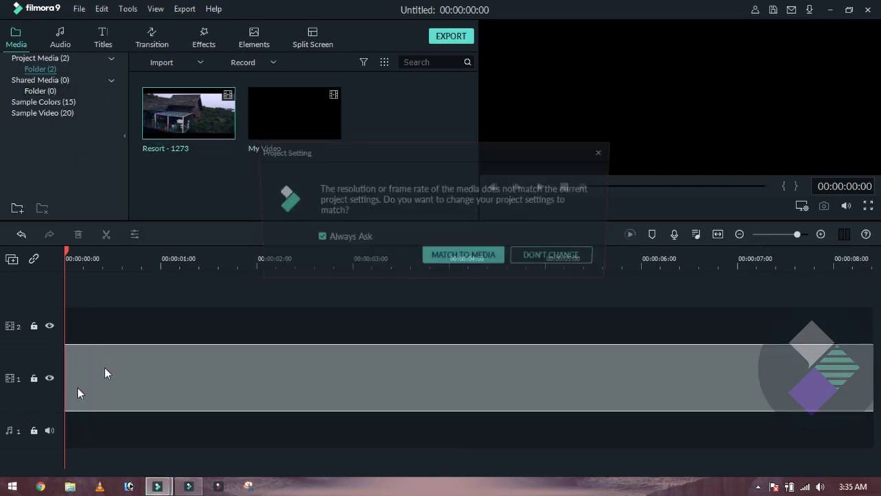
left_click(566, 259)
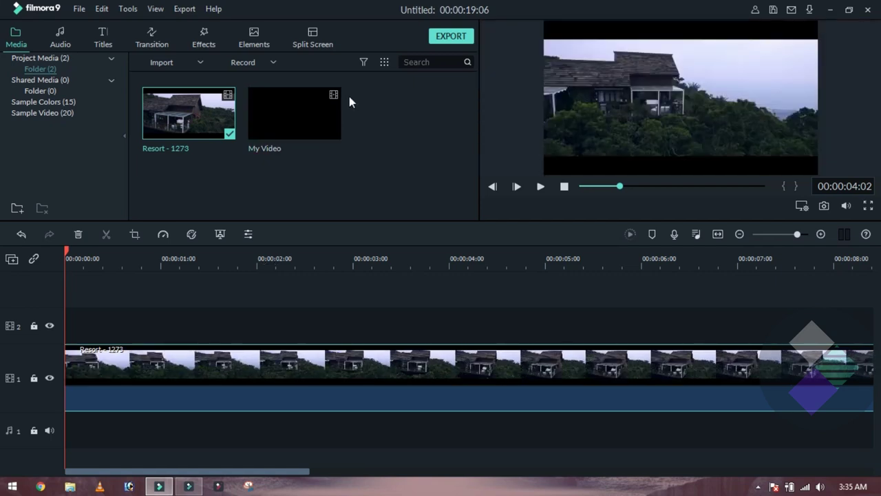
- Place My Video at the start of video track 2 above the resort clip and move the playhead to 00:00:00:22
double_click(265, 117)
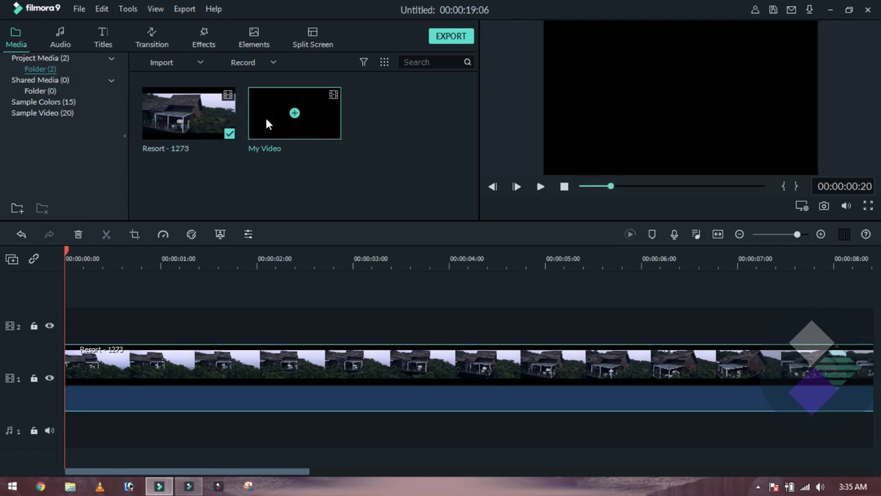
left_click_drag(267, 123, 65, 326)
left_click(148, 267)
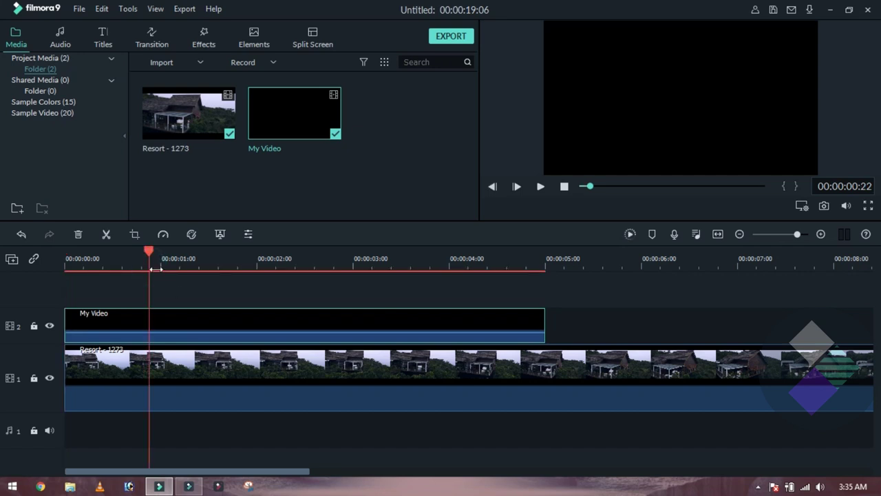
- Try keying out the background of My Video with Chroma Key set to black, and switch the key off again
right_click(182, 328)
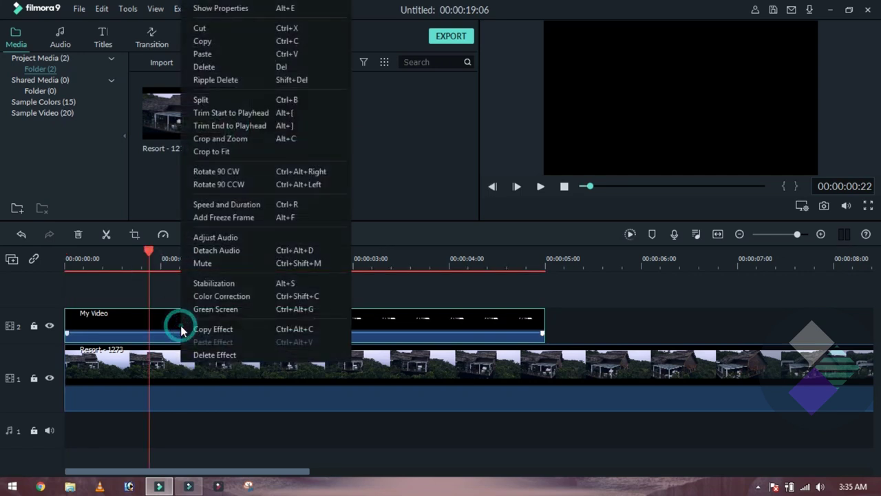
left_click(251, 311)
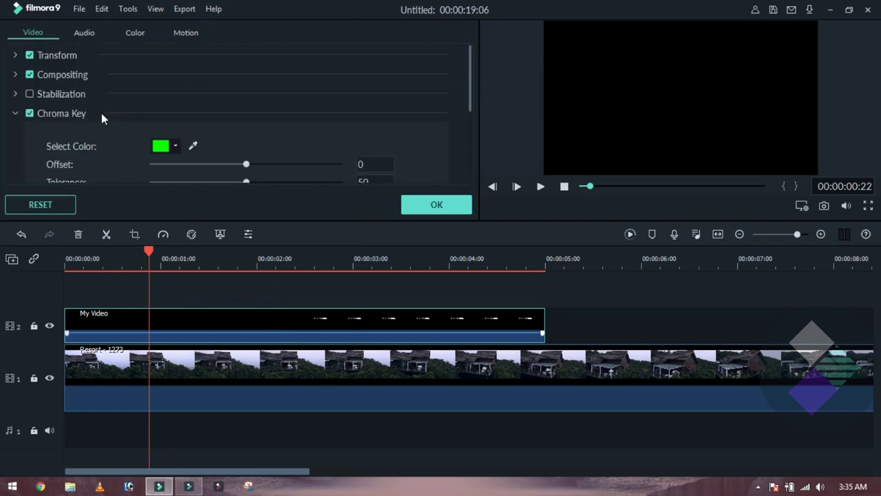
left_click(164, 147)
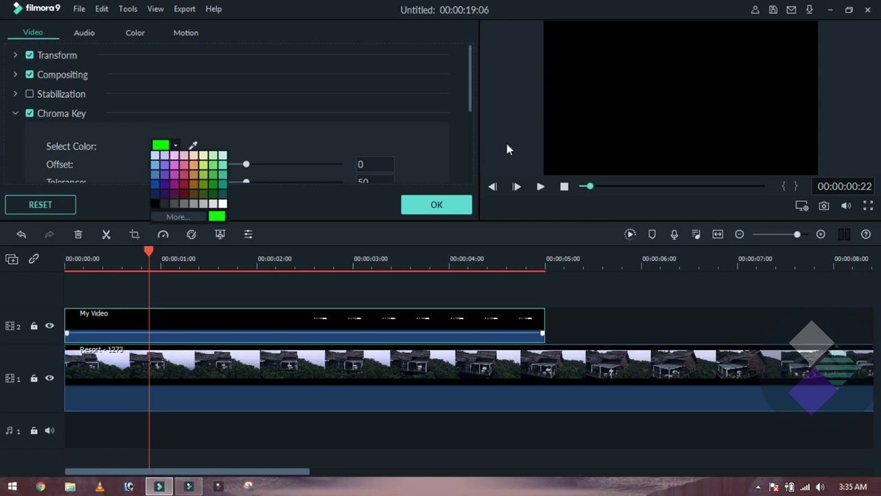
left_click(157, 203)
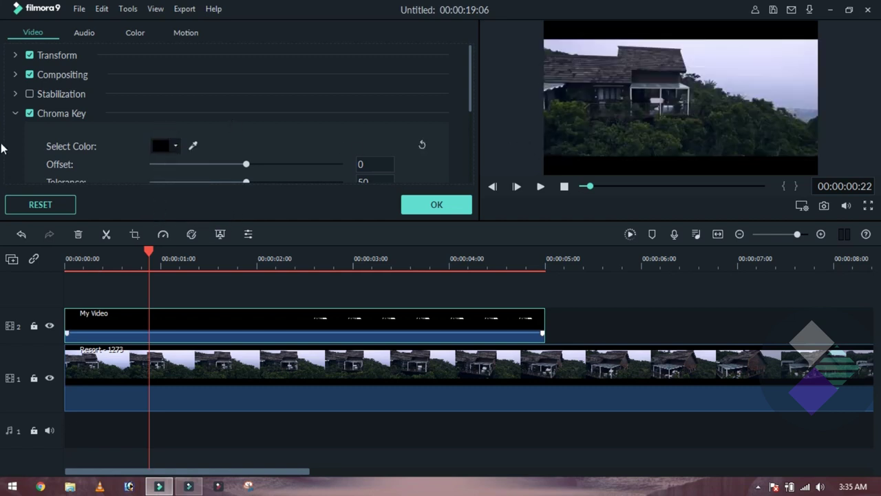
left_click(30, 113)
- Set the blending mode of My Video to Lighten and play the overlay on the resort footage
left_click(17, 74)
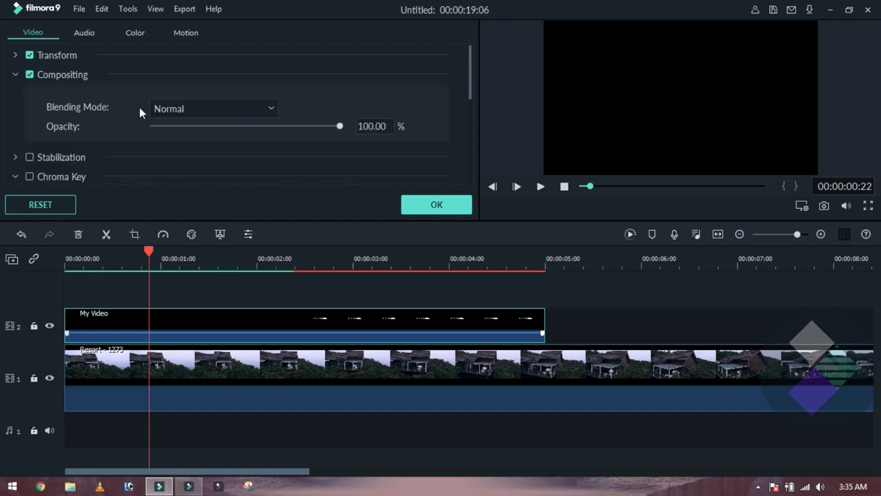
left_click(159, 110)
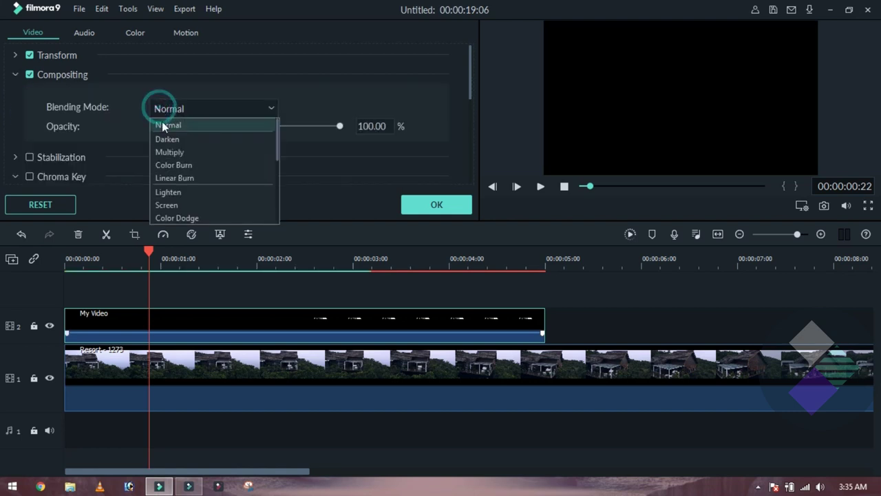
left_click(174, 193)
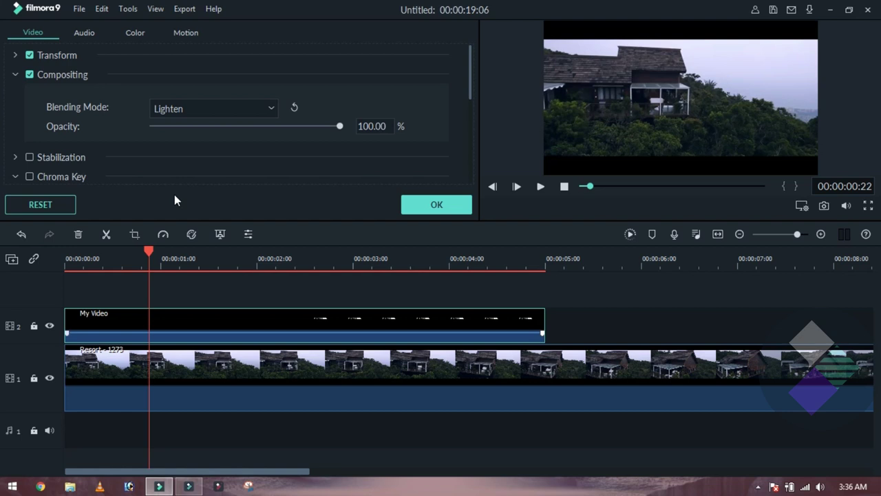
left_click(423, 208)
left_click(526, 187)
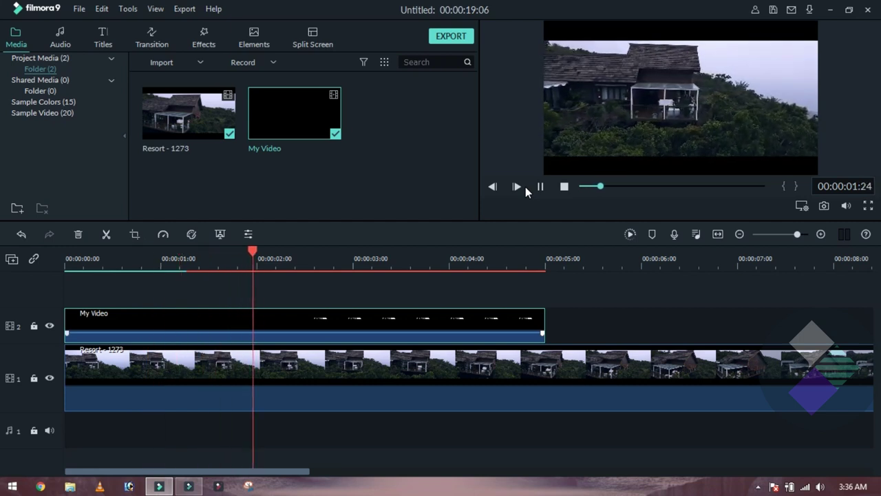
left_click(525, 187)
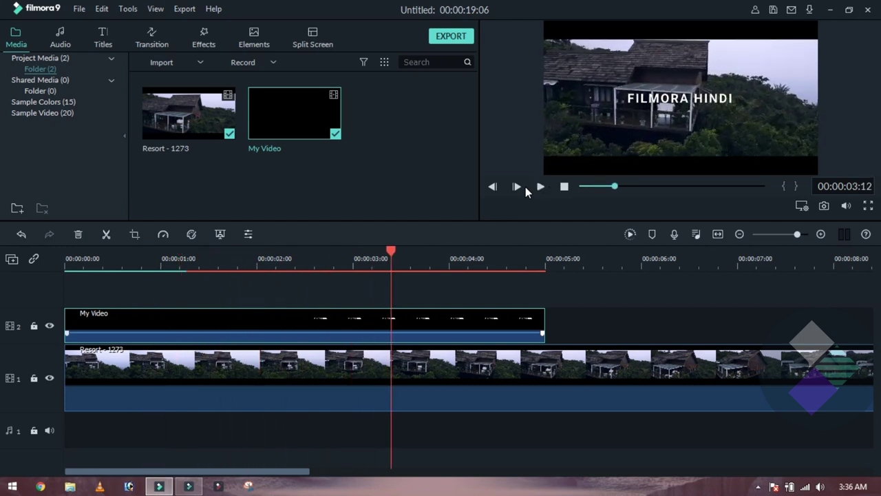
- Scale My Video down slightly, move its title to the lower-left corner of the footage, and return the playhead to the start
left_click(428, 325)
left_click(642, 145)
left_click(700, 130)
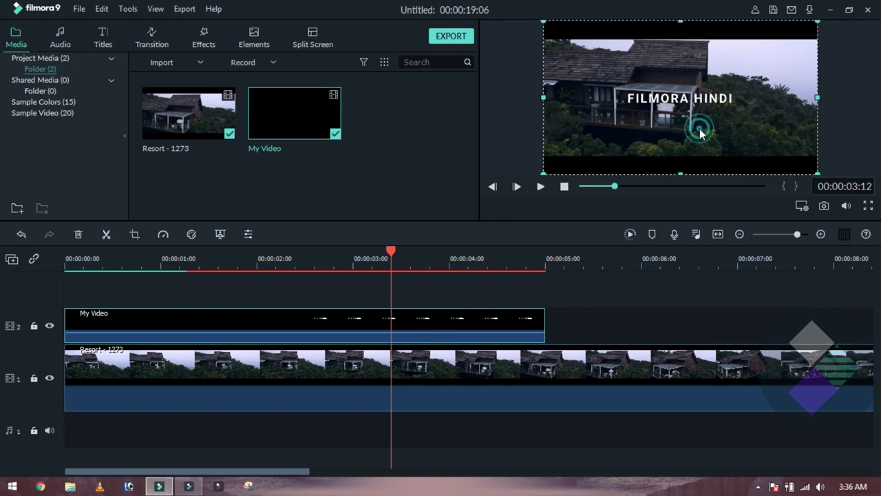
left_click(817, 173)
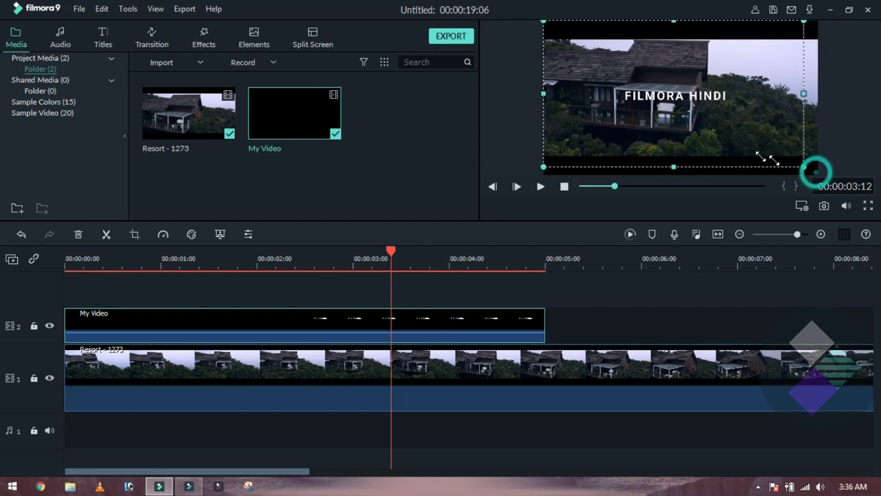
left_click_drag(702, 103, 632, 165)
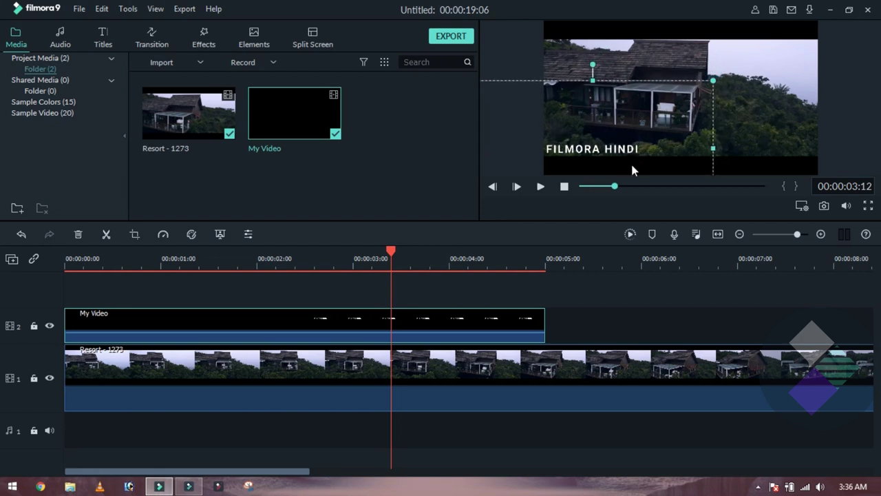
left_click(591, 186)
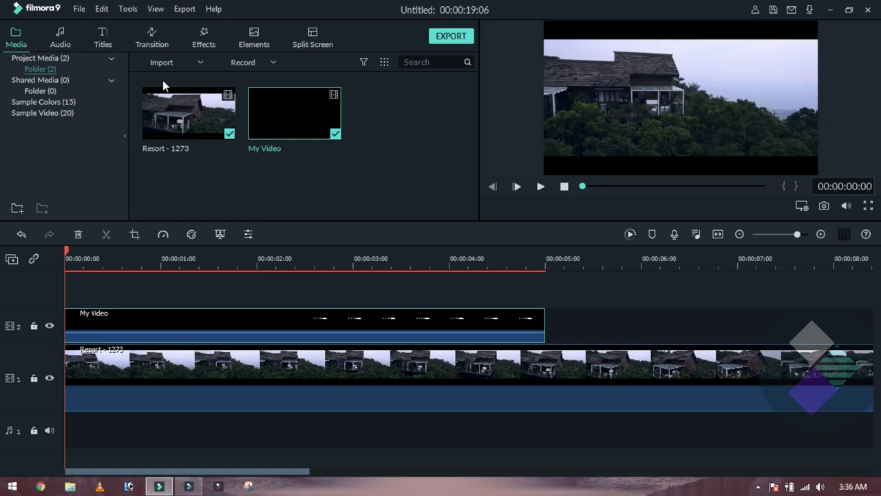
- Search the effects for "CHR" and apply Chromatic Aberration to the My Video clip on video track 2
left_click(204, 36)
left_click(406, 62)
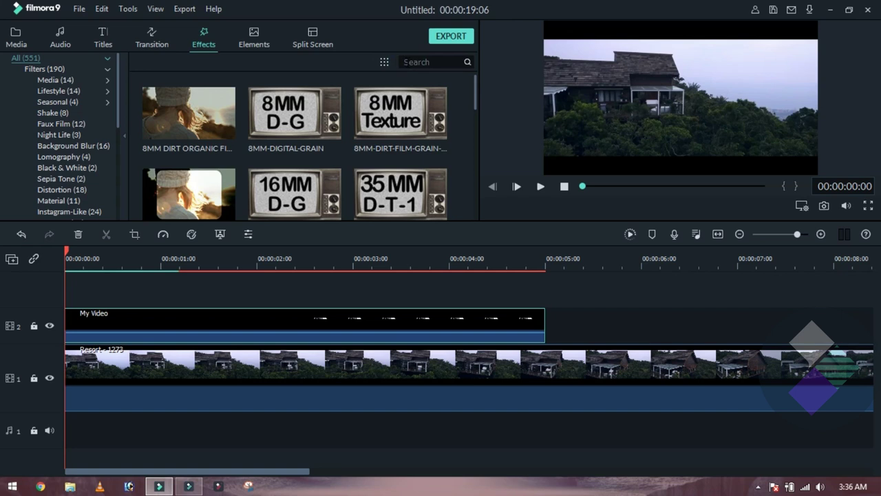
left_click(406, 62)
type("CHR")
left_click(426, 62)
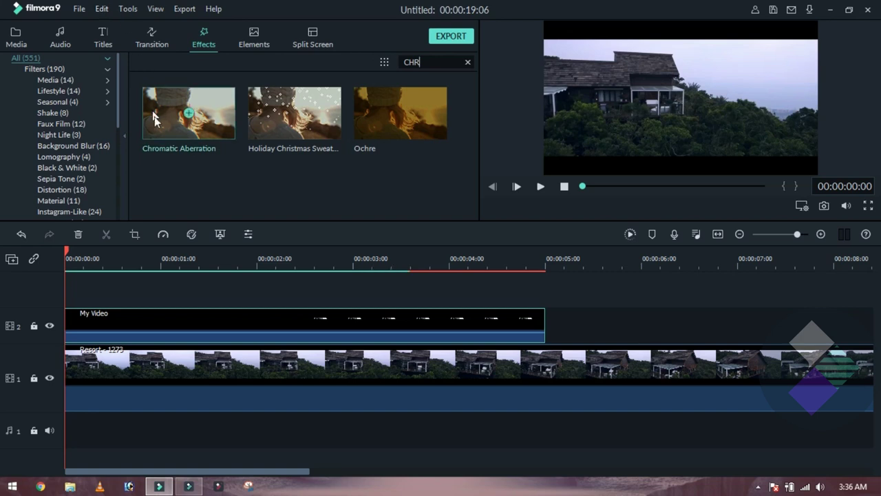
mouse_move(232, 150)
left_click_drag(223, 124, 86, 329)
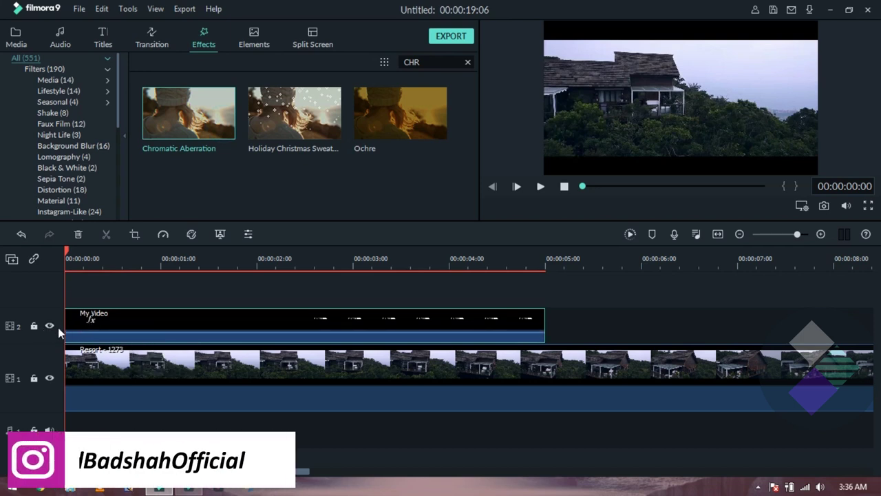
- Play the My Video overlay to check the Chromatic Aberration effect, replaying the title reveal and pausing at 00:00:02:19
left_click(98, 319)
key("space")
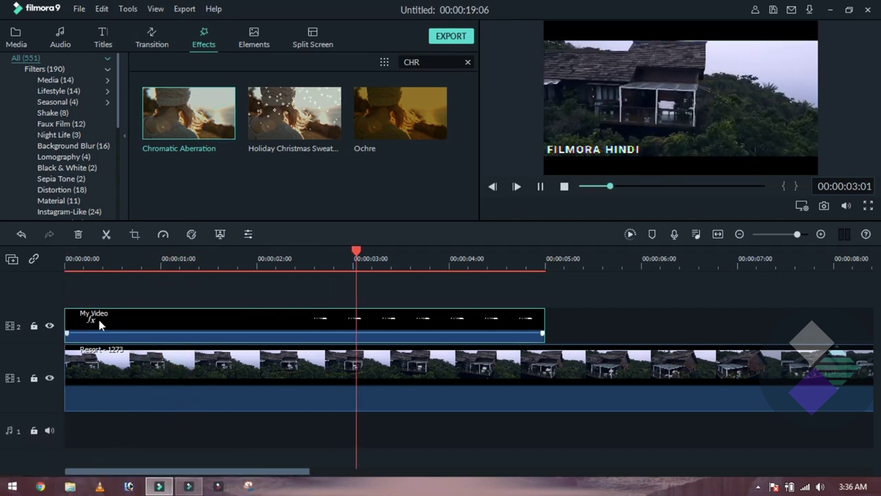
key("space")
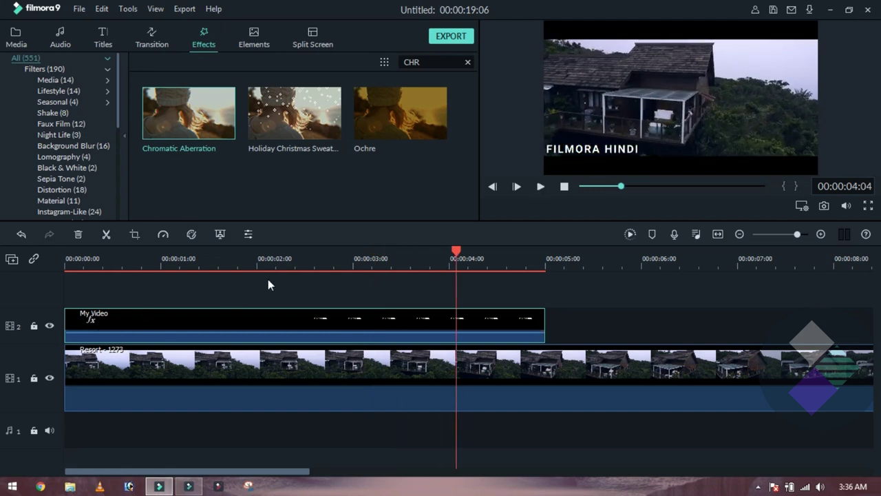
left_click(292, 281)
key("space")
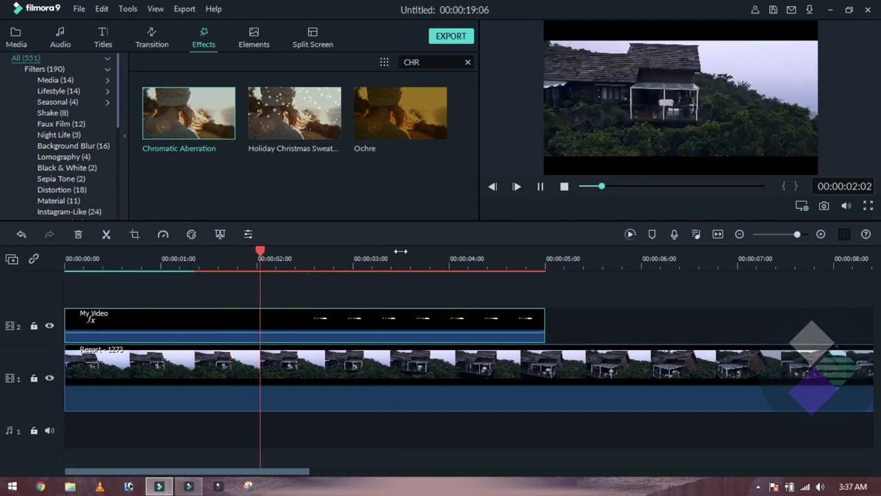
key("space")
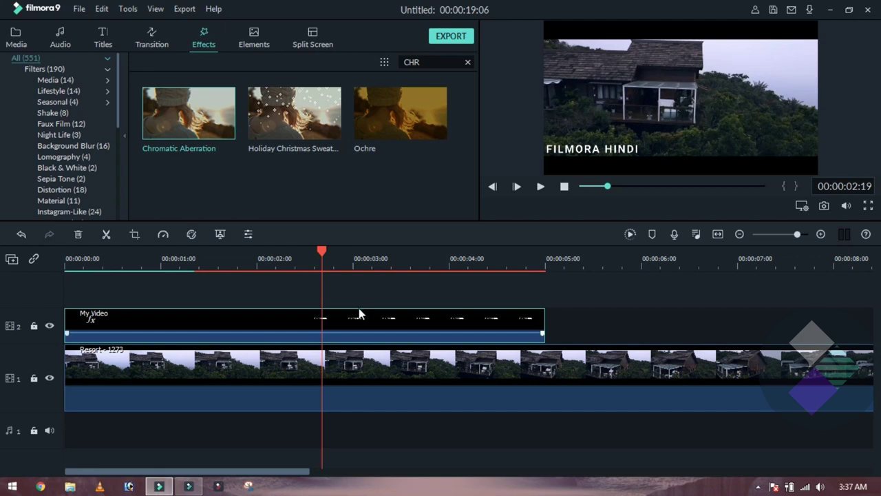
- Move the FILMORA HINDI title to the centre of the footage and review it in full screen from the start
left_click_drag(584, 146, 672, 96)
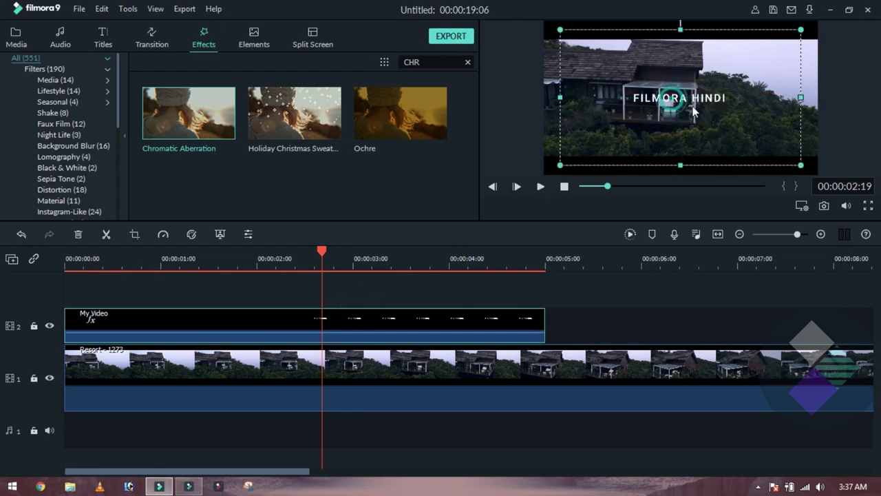
left_click(869, 206)
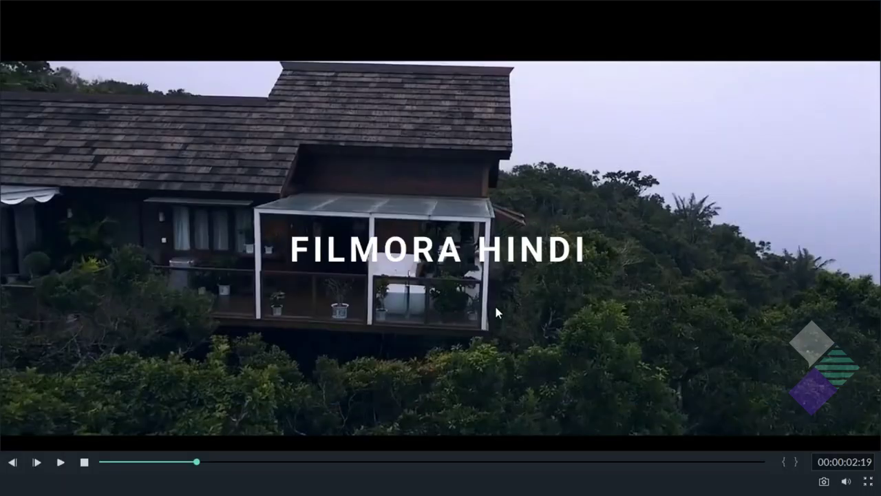
left_click(113, 463)
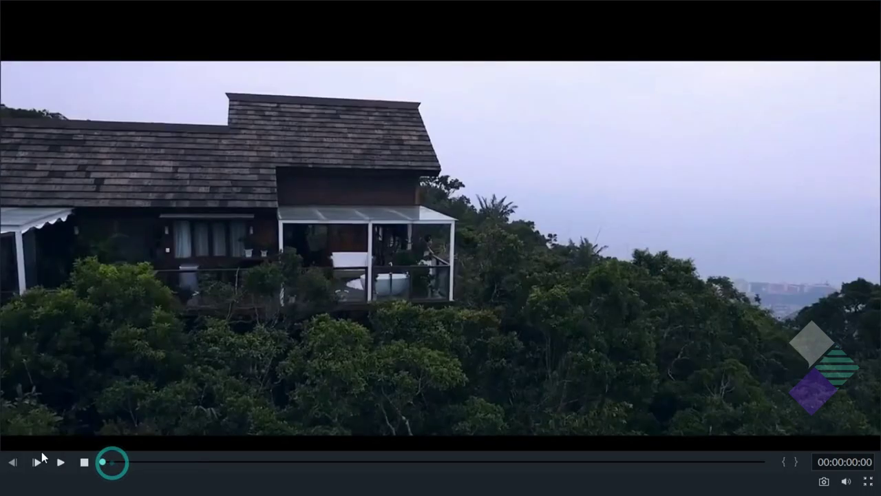
key("space")
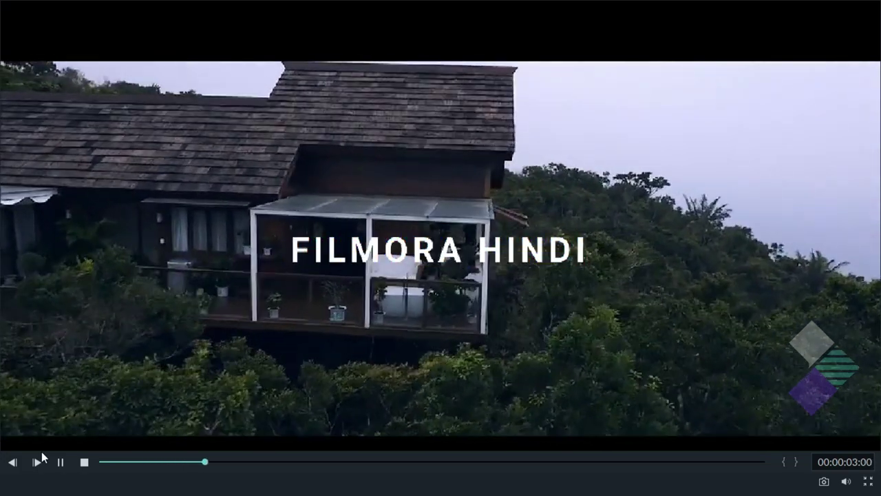
key("space")
key("Escape")
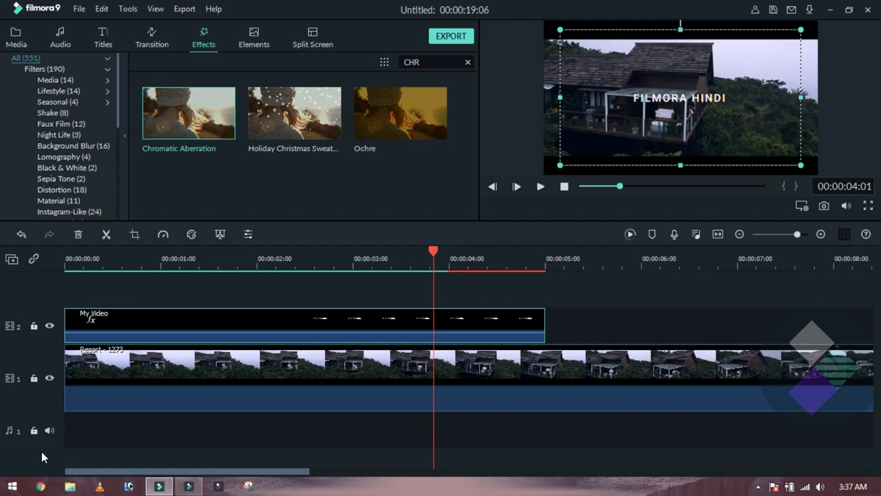
- Preview the Chromatic Aberration effect from the effects library
left_click(205, 148)
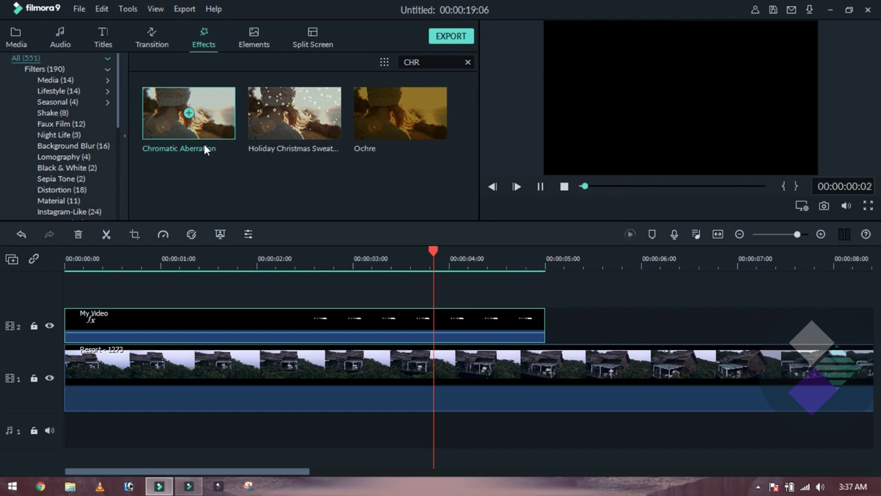